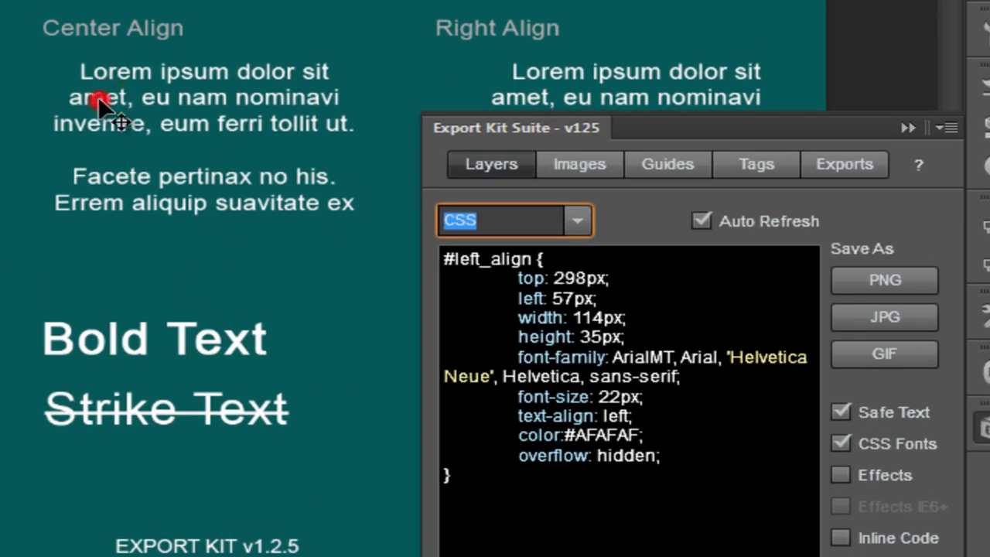
# View Export Kit's CSS for the centre-aligned and right-aligned paragraphs, then the Bold Text layer.
pyautogui.click(99, 100)
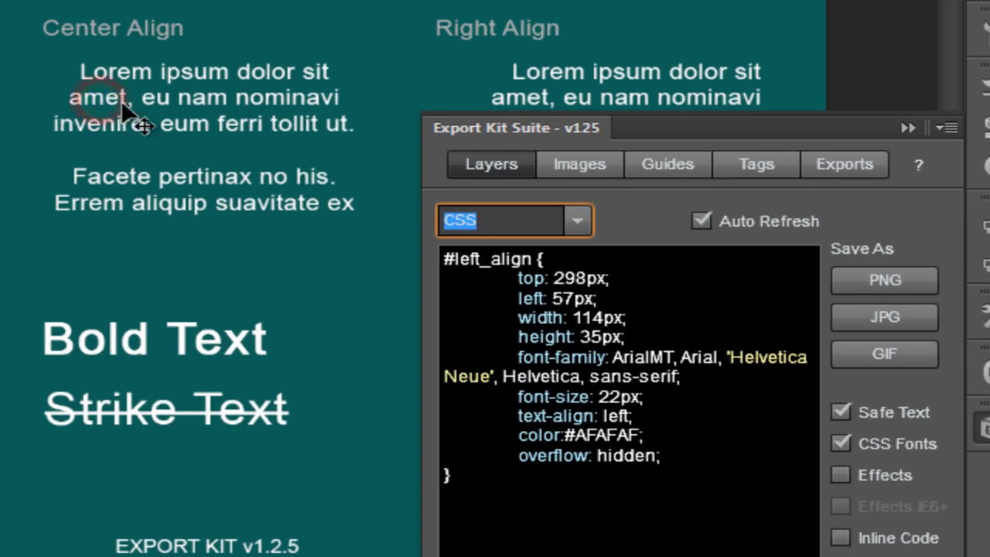
pyautogui.click(601, 94)
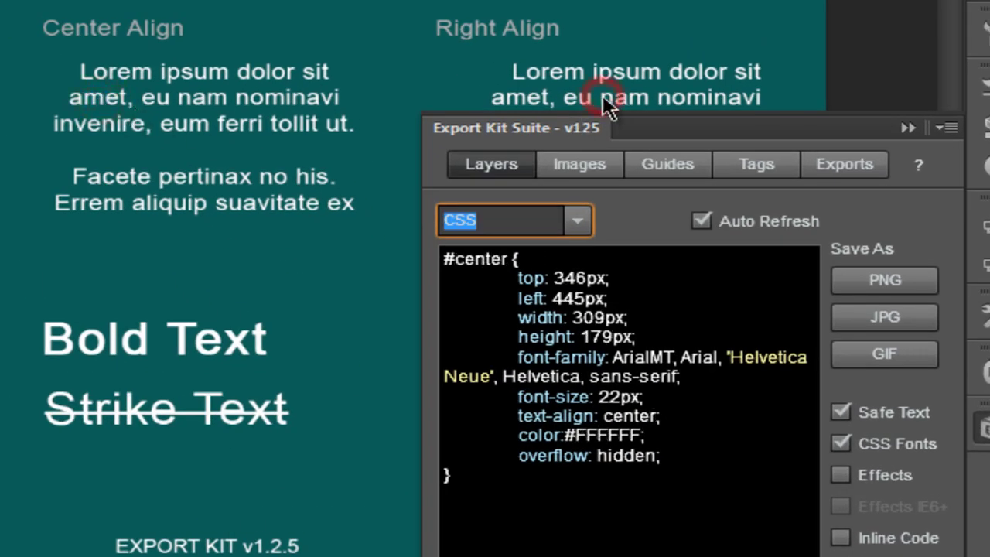
pyautogui.click(99, 356)
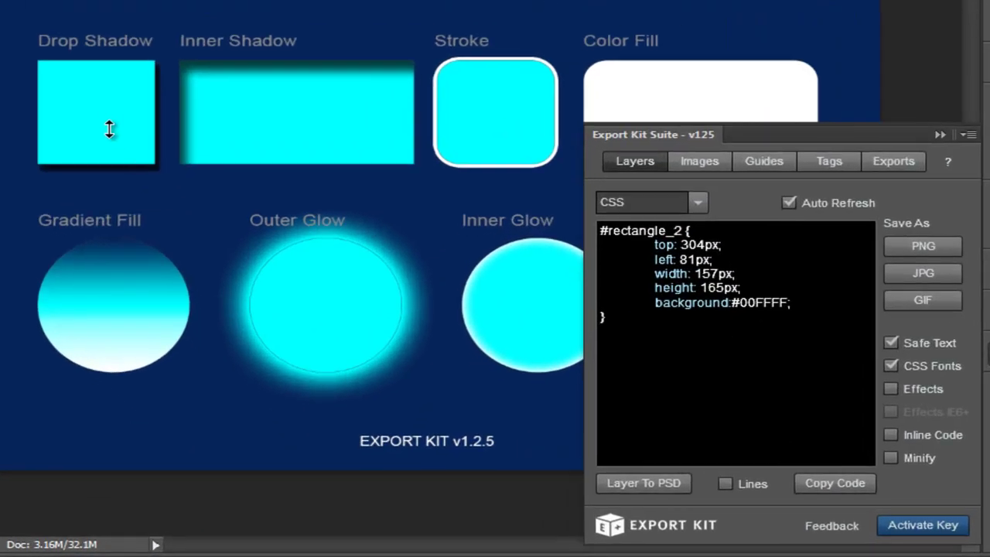
# Inspect the CSS for the Drop Shadow, Inner Shadow, Stroke and Inner Glow sample shapes.
pyautogui.click(96, 98)
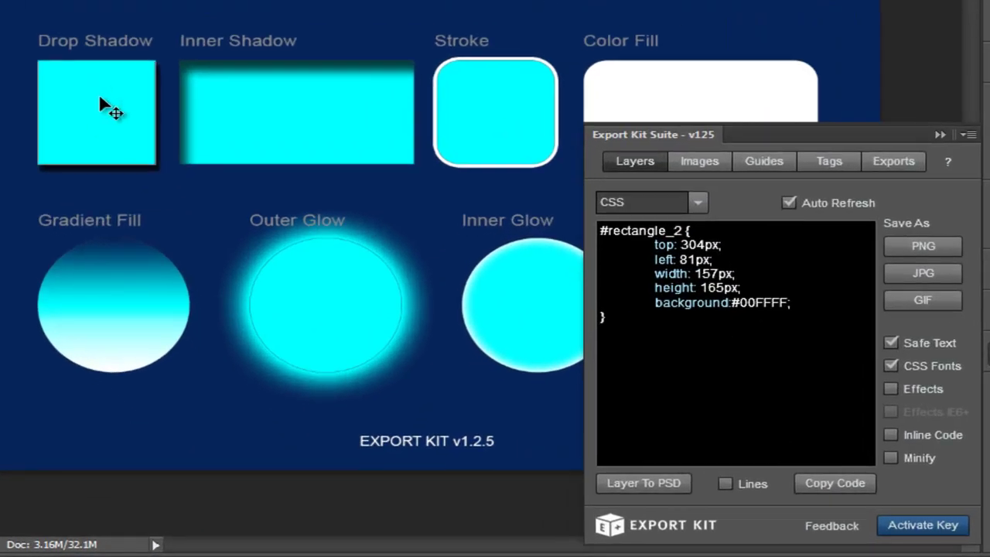
pyautogui.click(302, 117)
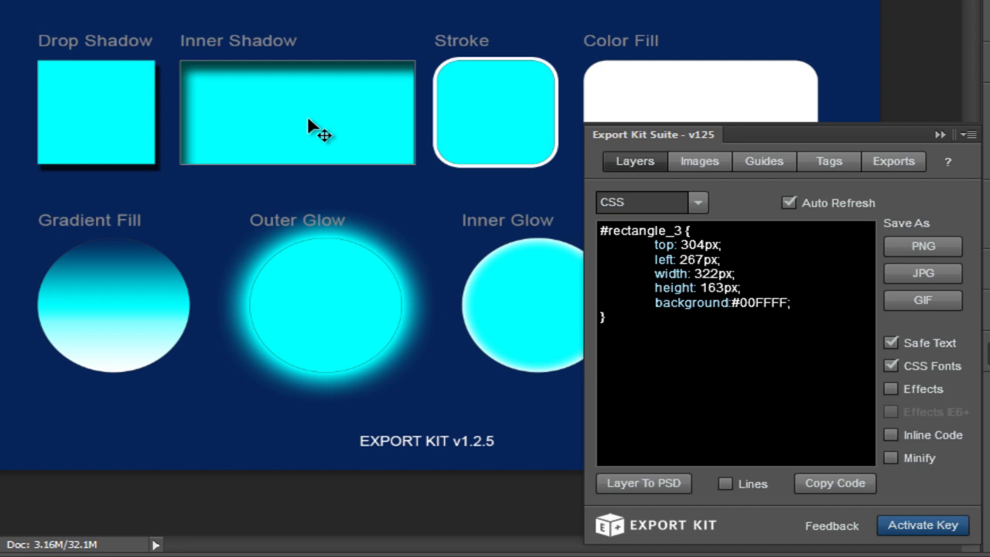
pyautogui.click(525, 121)
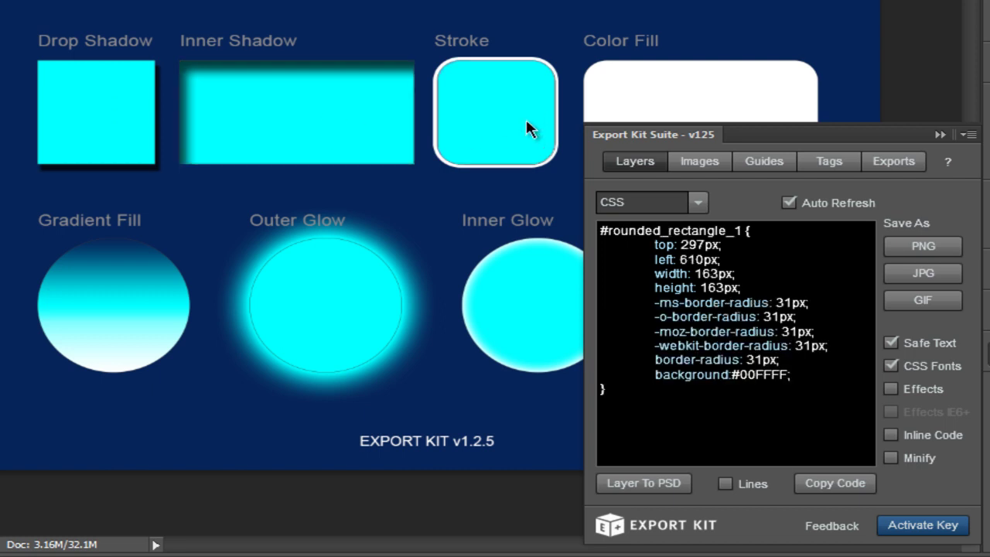
pyautogui.click(545, 277)
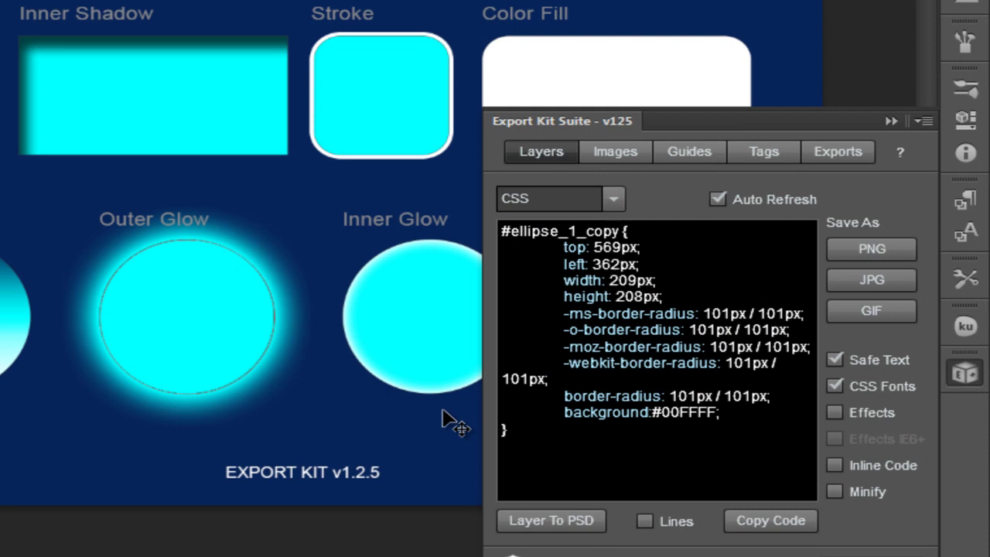
# Turn on Effects and Lines in the Layers panel, then recheck the Inner Shadow rectangle's code.
pyautogui.click(874, 412)
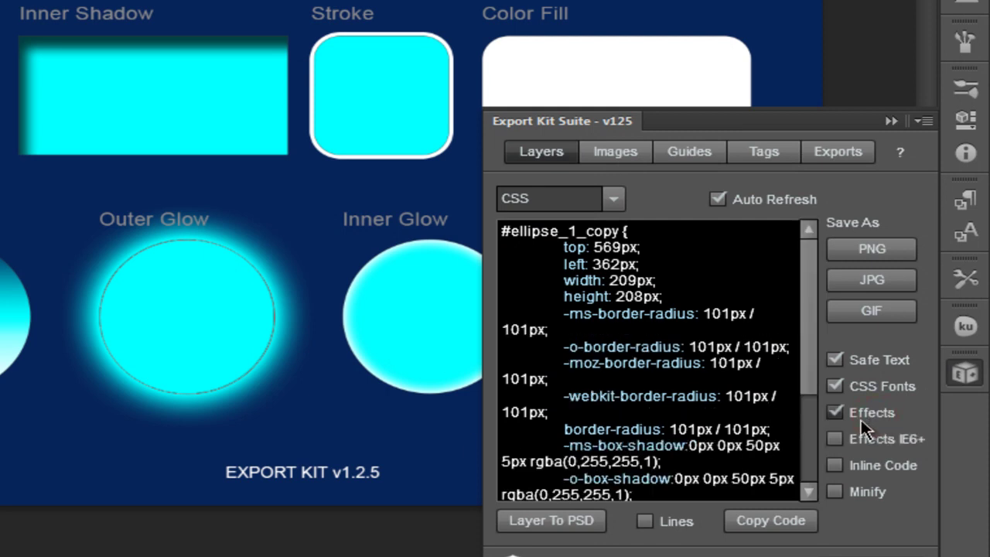
pyautogui.click(808, 379)
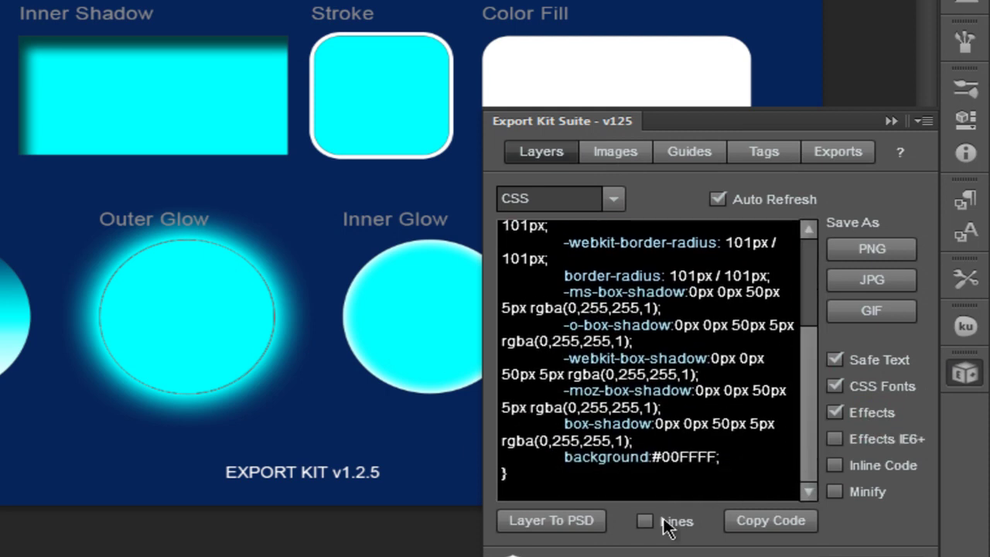
pyautogui.click(653, 523)
pyautogui.click(810, 412)
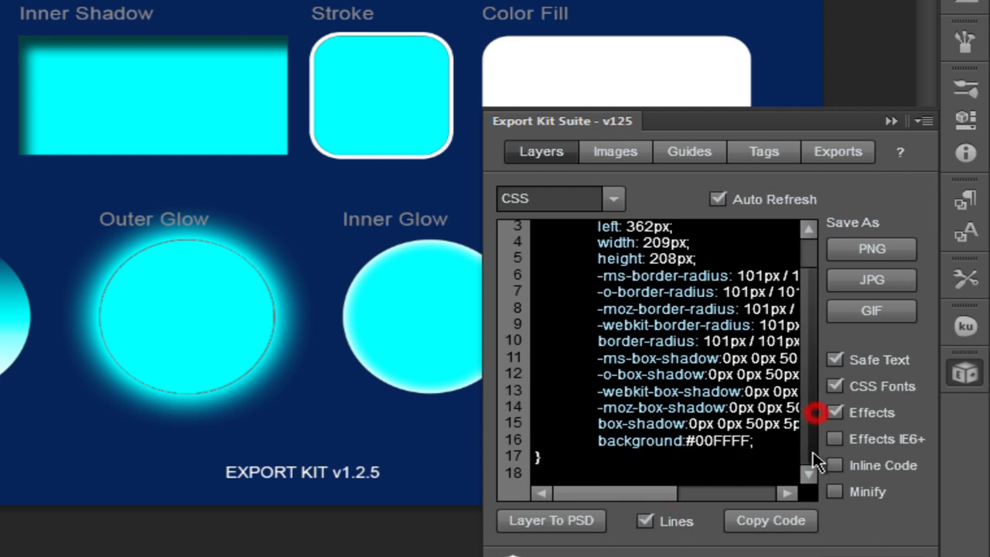
pyautogui.scroll(1, 812, 418)
pyautogui.click(141, 114)
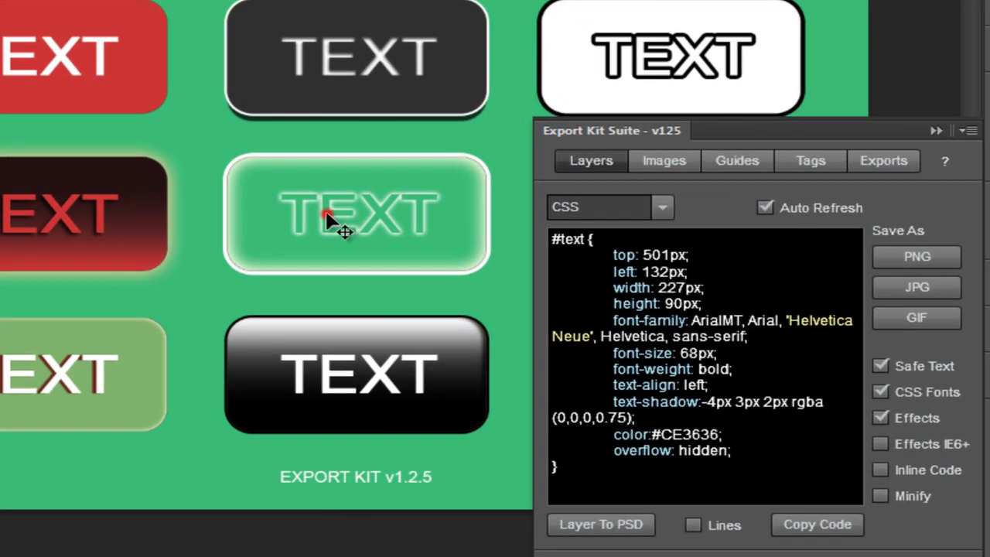
# View the generated code for the middle, top and bottom-left TEXT buttons.
pyautogui.click(368, 335)
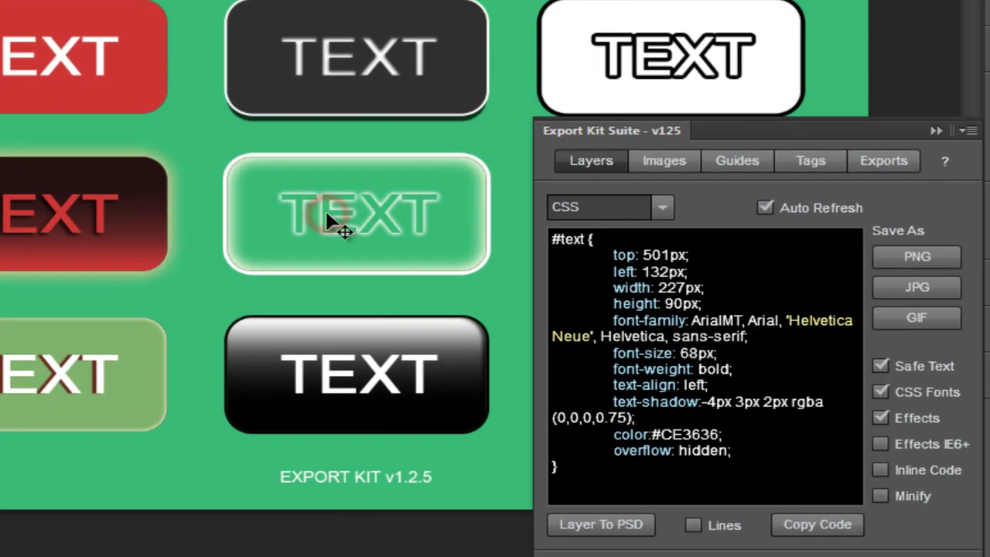
pyautogui.click(328, 91)
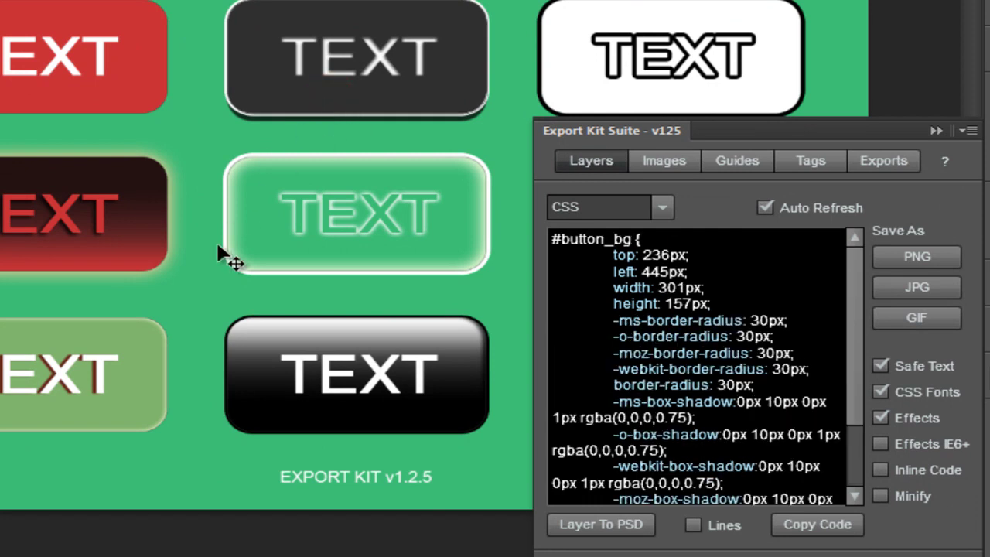
pyautogui.click(104, 379)
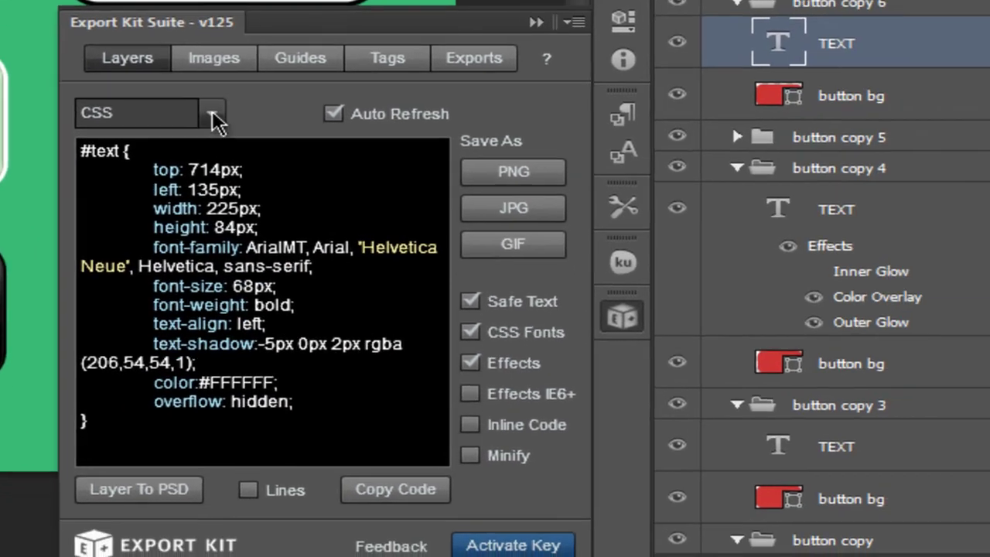
# Switch the code output format to FTML with line numbers shown.
pyautogui.click(214, 118)
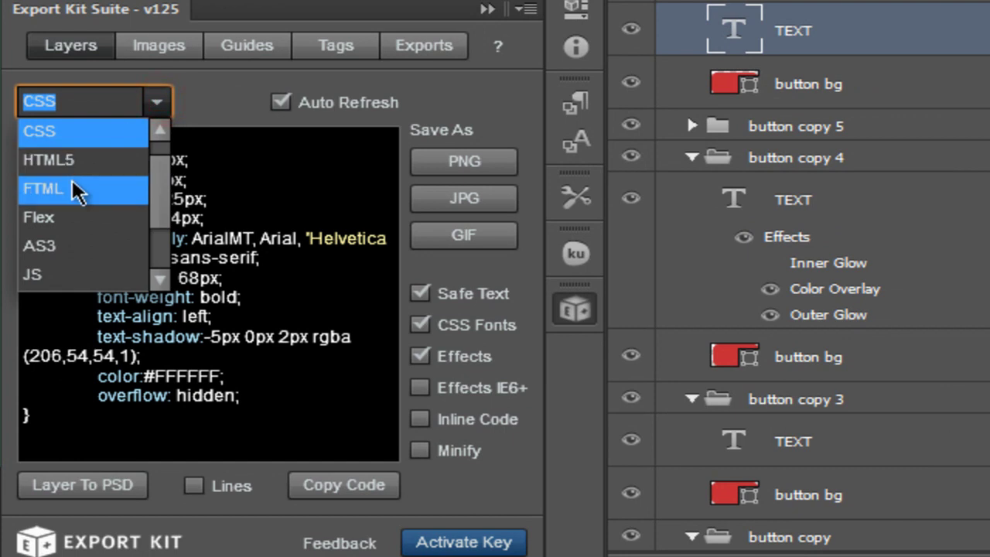
pyautogui.click(124, 203)
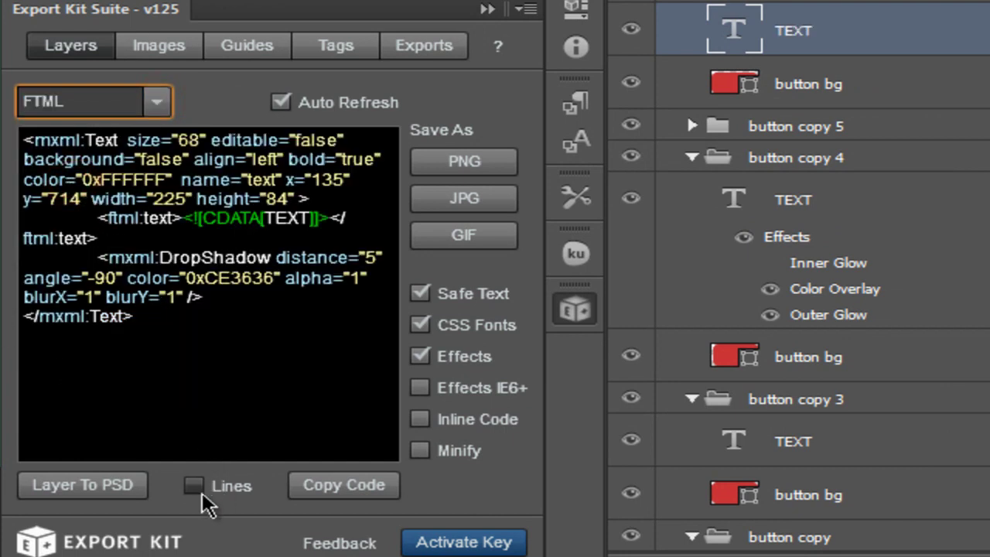
pyautogui.click(196, 487)
pyautogui.moveTo(120, 463)
pyautogui.mouseDown()
pyautogui.moveTo(294, 469)
pyautogui.moveTo(236, 476)
pyautogui.moveTo(110, 460)
pyautogui.mouseUp()
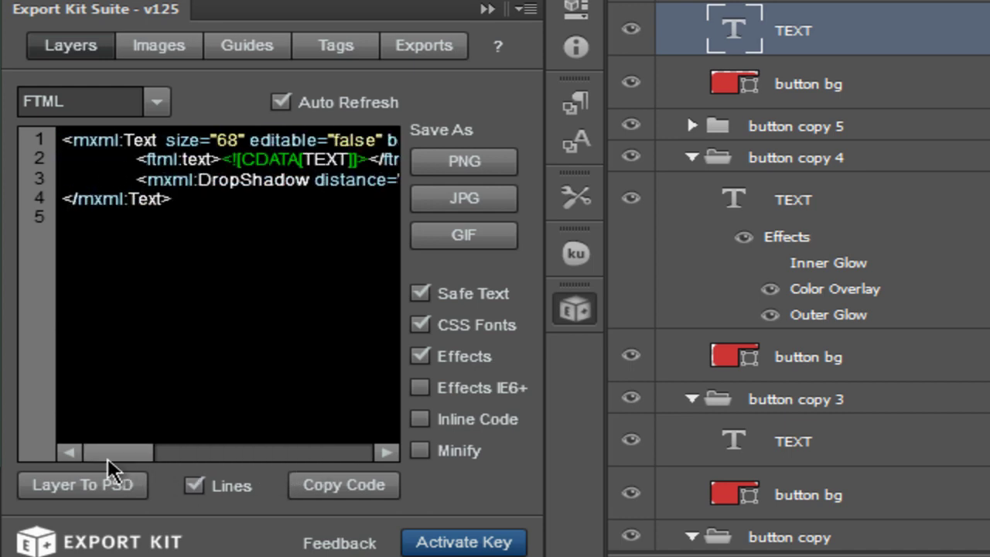
# Switch the code output format to Flex.
pyautogui.click(157, 101)
pyautogui.click(81, 161)
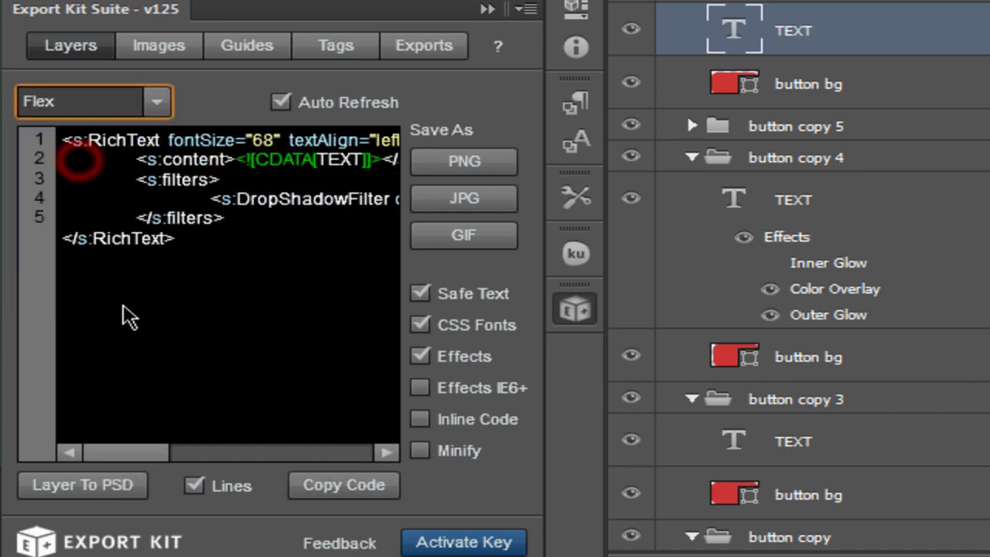
pyautogui.click(117, 456)
pyautogui.moveTo(122, 458); pyautogui.dragTo(232, 456)
pyautogui.click(86, 457)
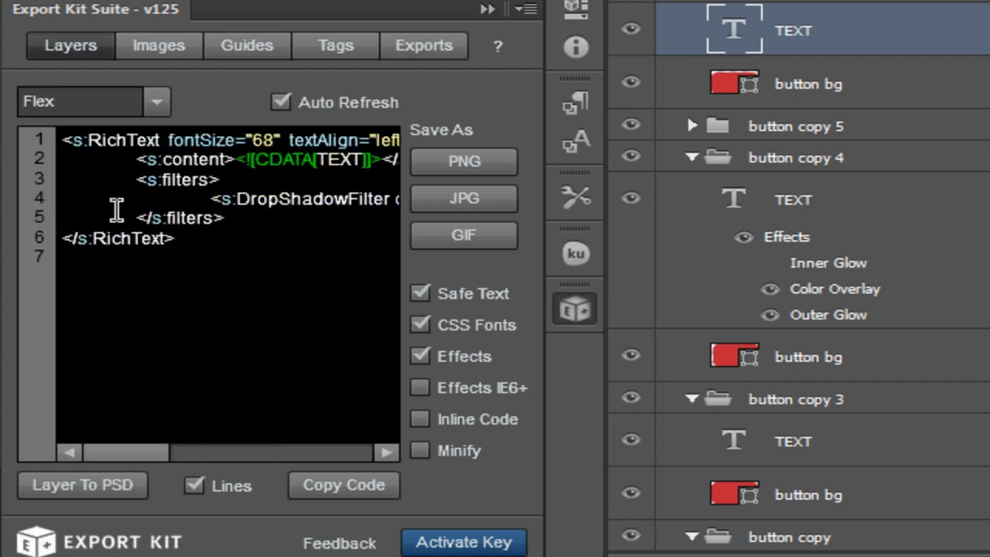
# Switch the code output format to jQuery and hide line numbers so the code wraps.
pyautogui.click(164, 106)
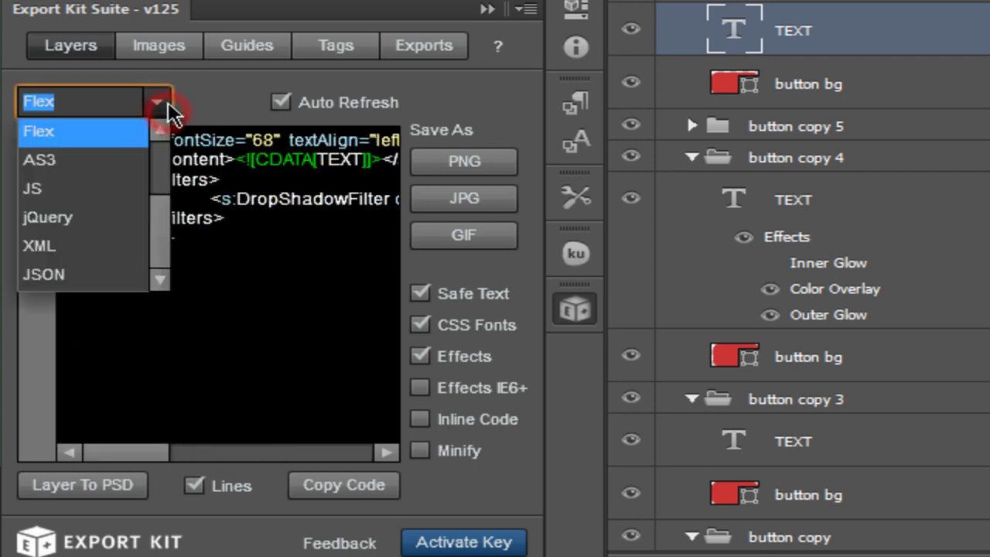
pyautogui.click(92, 219)
pyautogui.click(395, 232)
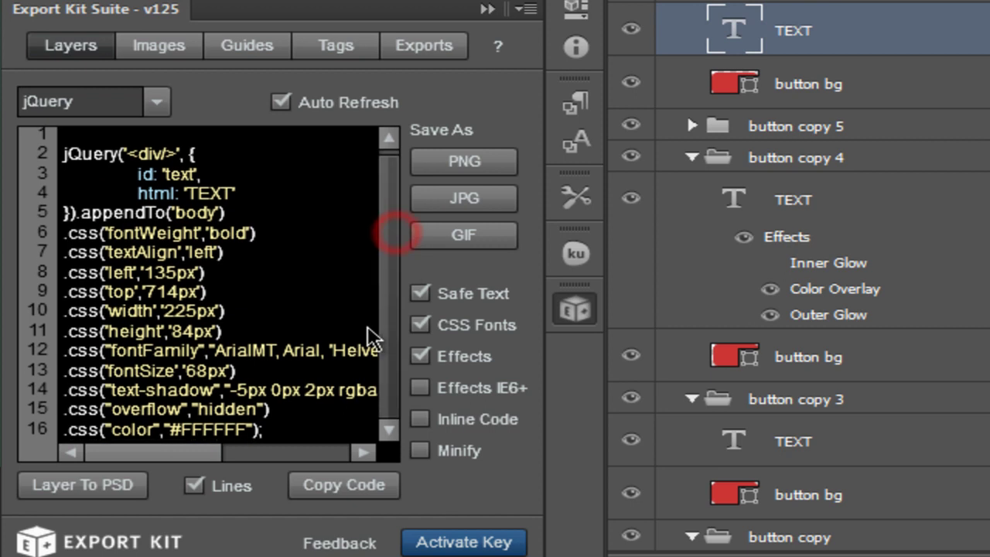
pyautogui.click(195, 486)
pyautogui.click(393, 225)
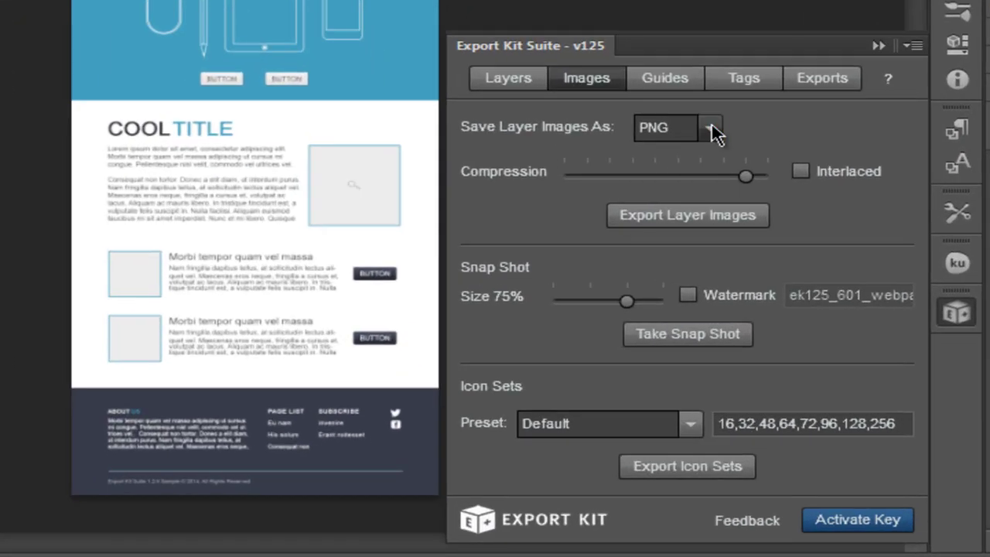
# Try JPG layer images at quality 9, then revert the layer image format to PNG.
pyautogui.click(626, 330)
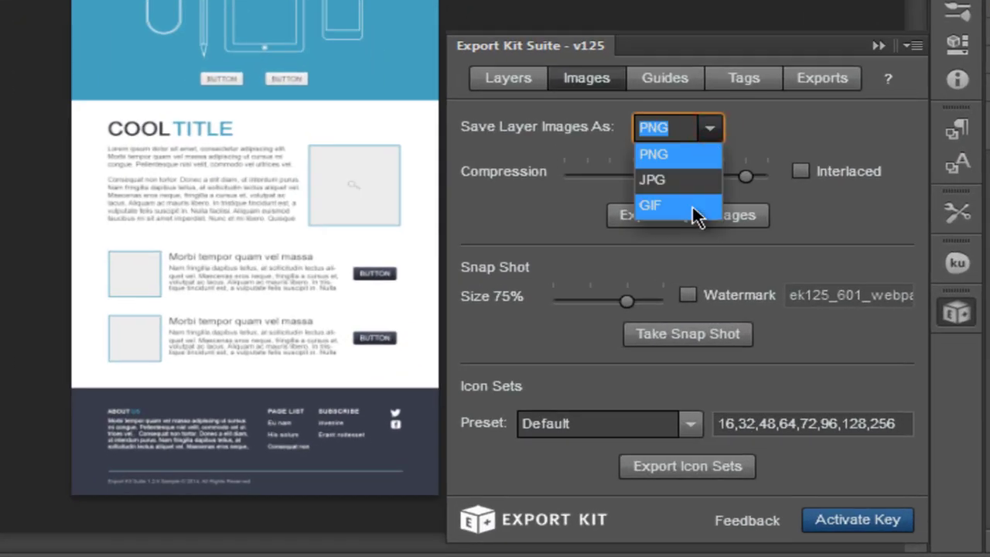
pyautogui.click(700, 178)
pyautogui.moveTo(658, 177); pyautogui.dragTo(685, 181)
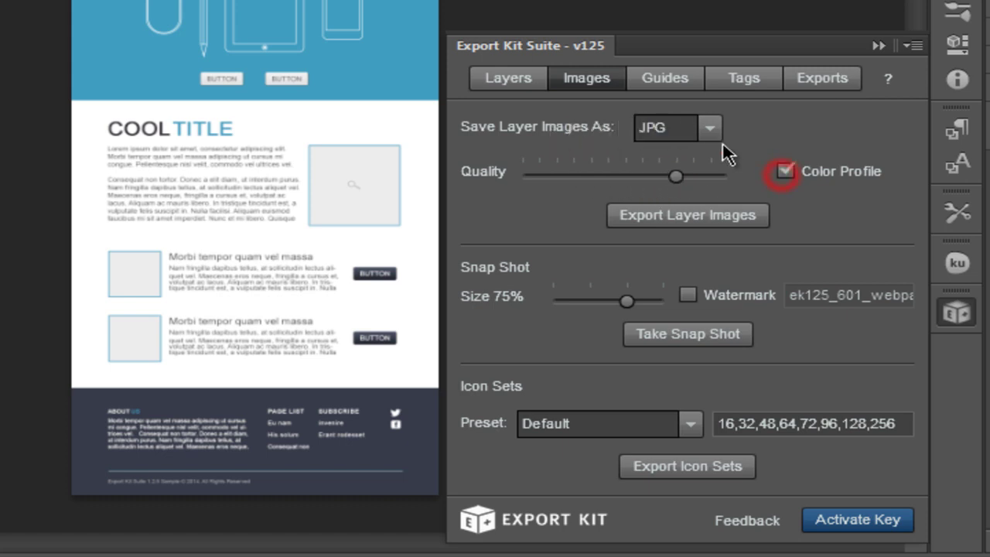
pyautogui.click(714, 134)
pyautogui.click(693, 154)
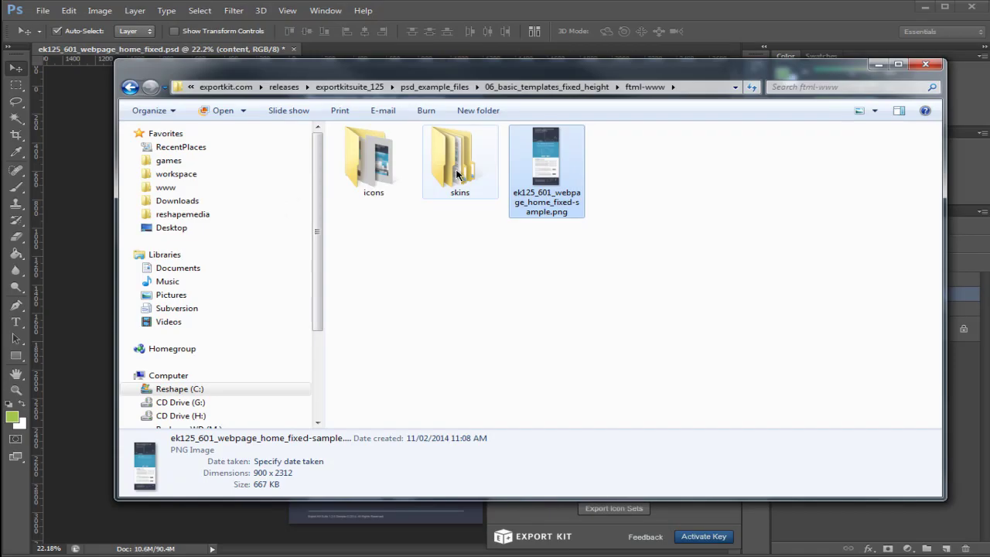
# Browse the exported skins image folder, then set a 75% snapshot with a watermark.
pyautogui.doubleClick(433, 159)
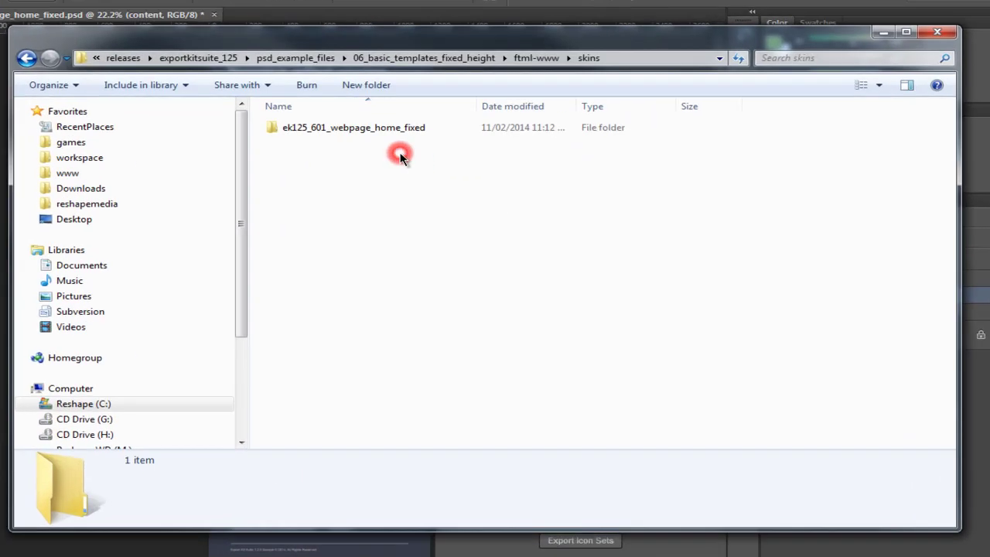
pyautogui.doubleClick(405, 129)
pyautogui.scroll(-1, 464, 209)
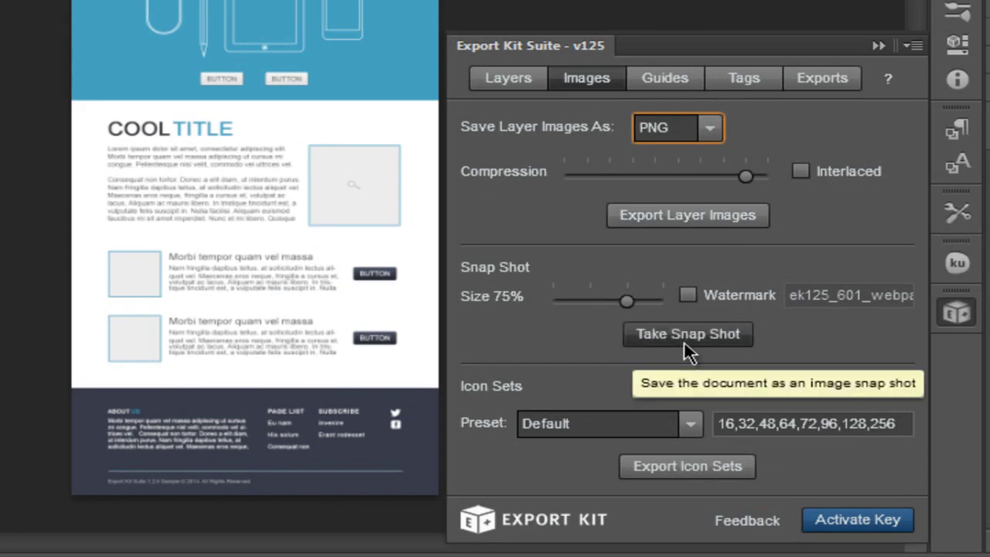
pyautogui.moveTo(625, 301)
pyautogui.mouseDown()
pyautogui.moveTo(563, 304)
pyautogui.moveTo(627, 302)
pyautogui.mouseUp()
pyautogui.click(688, 296)
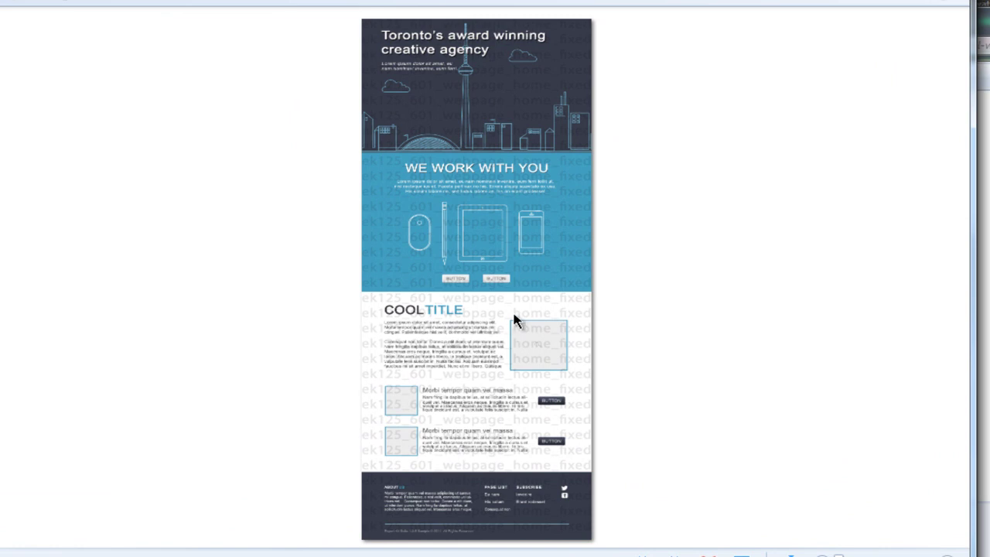
# Zoom into the watermarked snapshot, then export the Windows icon set preset.
pyautogui.scroll(3, 441, 311)
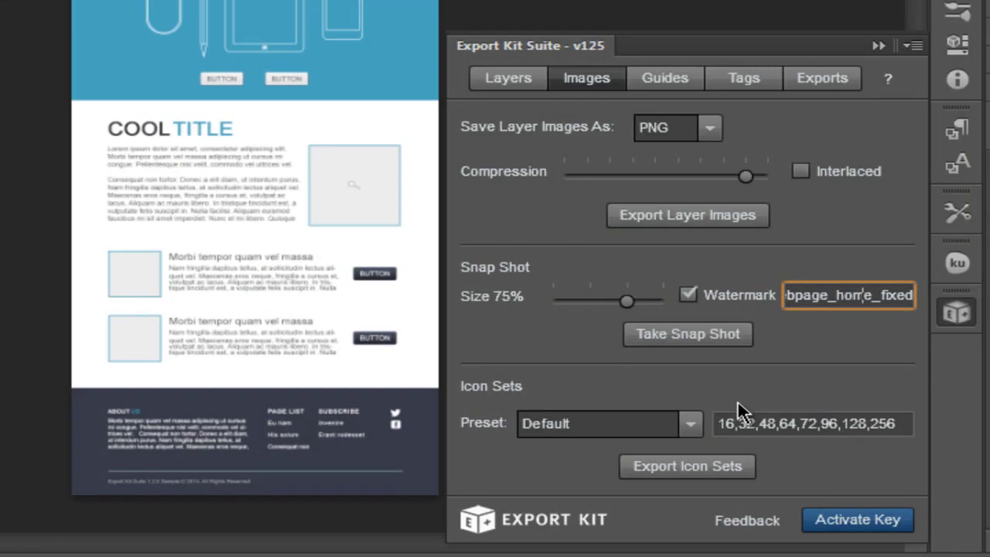
pyautogui.click(689, 424)
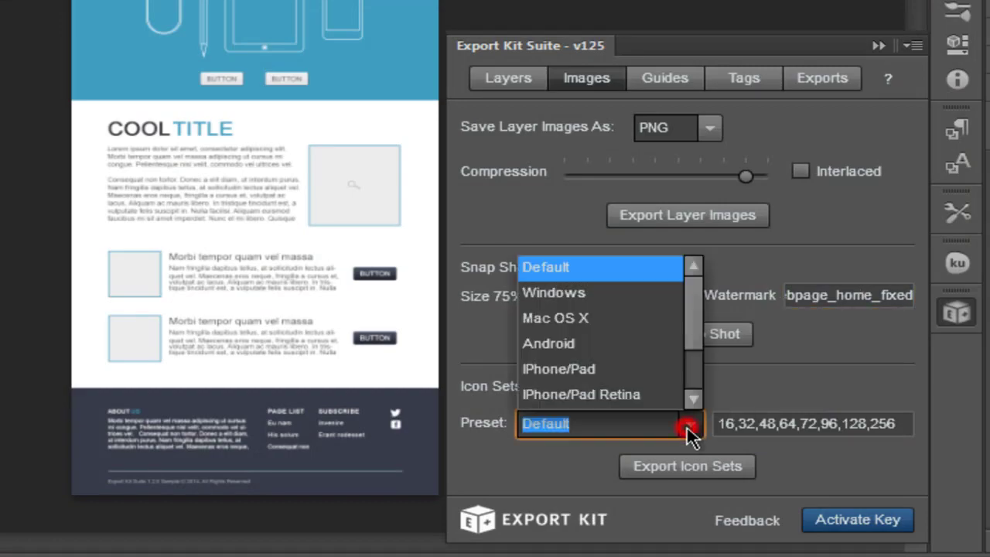
pyautogui.moveTo(697, 324)
pyautogui.mouseDown()
pyautogui.moveTo(688, 387)
pyautogui.moveTo(698, 332)
pyautogui.mouseUp()
pyautogui.click(636, 291)
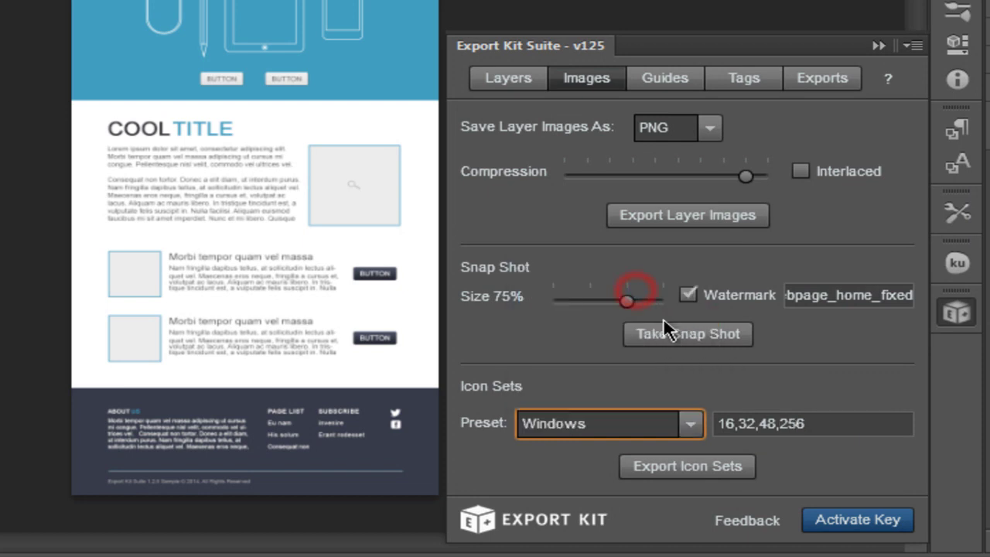
pyautogui.click(688, 466)
pyautogui.click(361, 158)
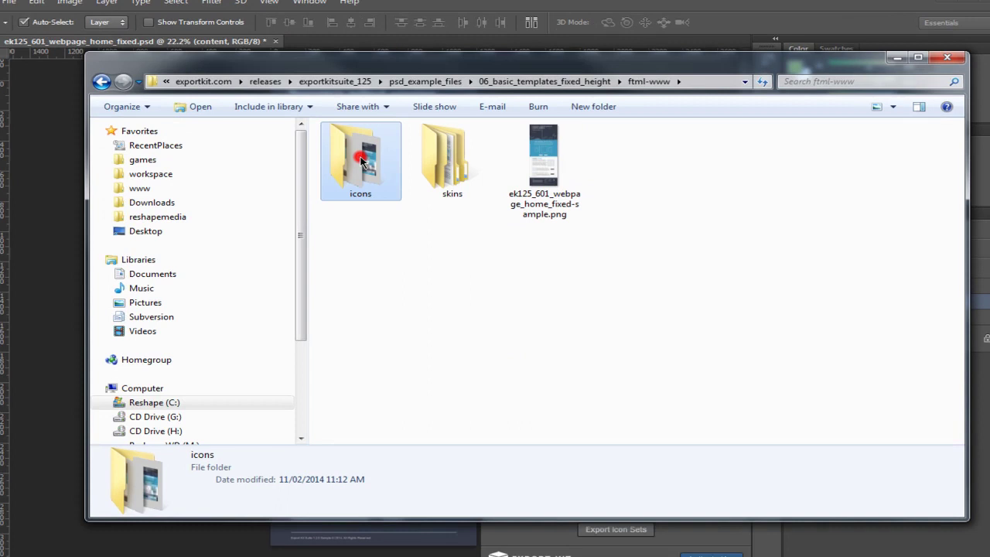
pyautogui.doubleClick(360, 159)
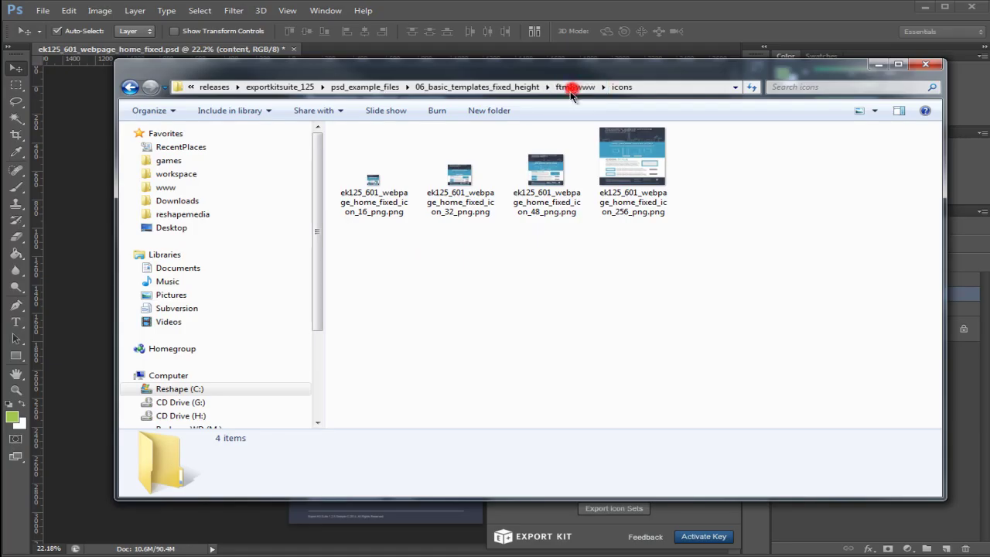
pyautogui.click(572, 88)
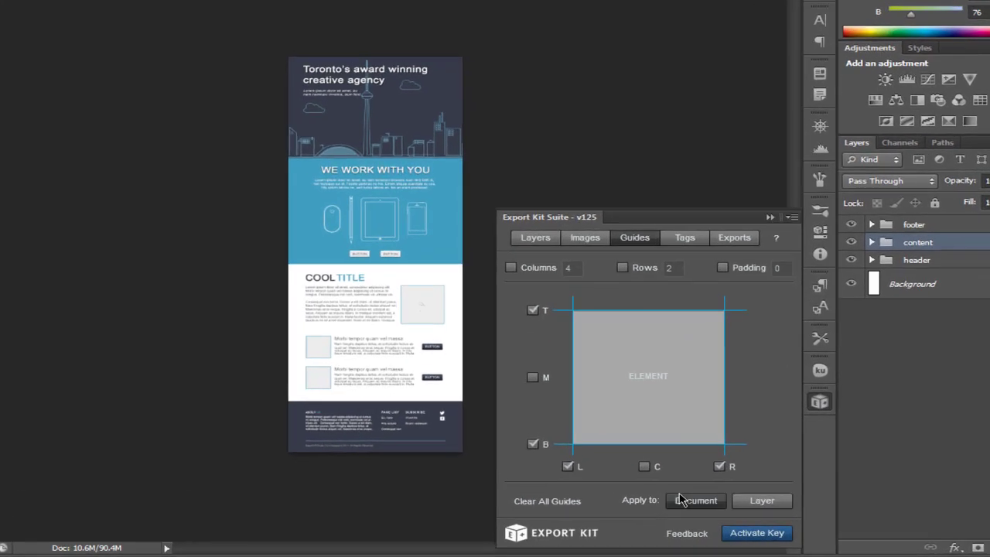
# Without B and T edges, reapply document guides left and right only, then guide WE WORK WITH YOU.
pyautogui.click(651, 511)
pyautogui.click(716, 499)
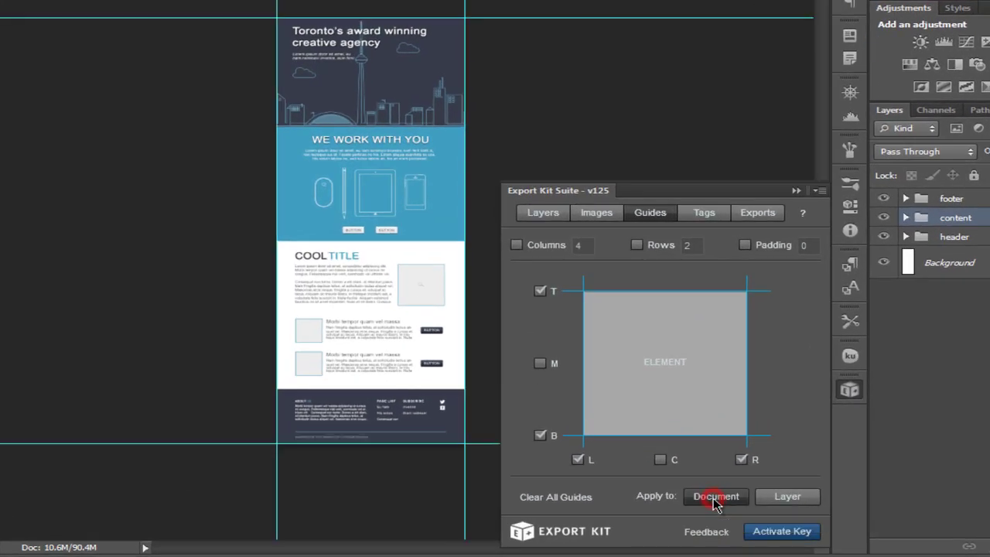
pyautogui.click(540, 435)
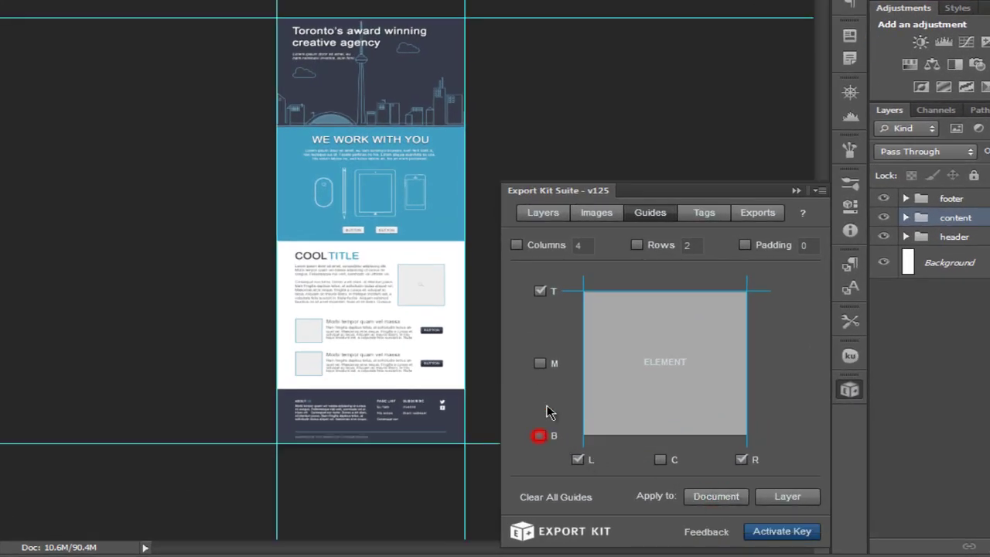
pyautogui.click(544, 292)
pyautogui.click(580, 496)
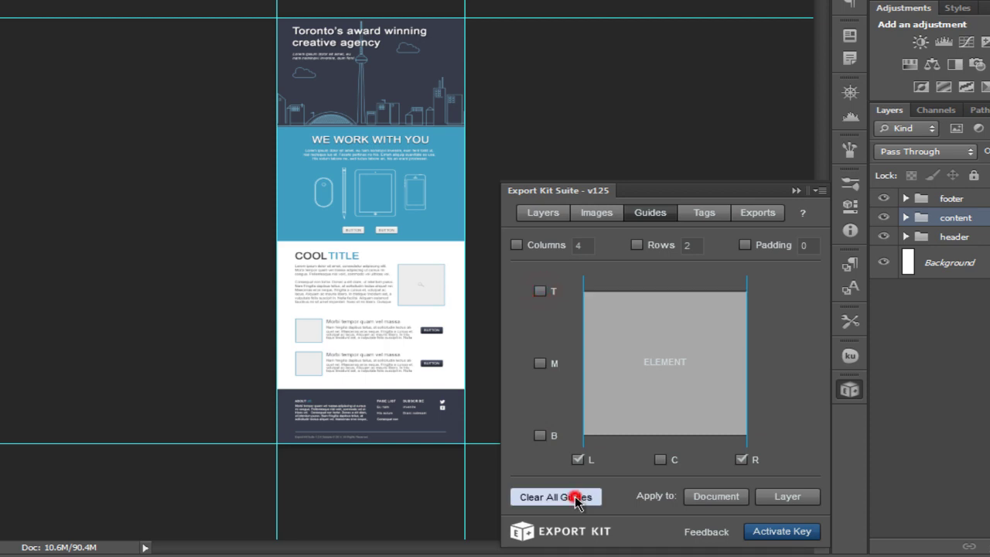
pyautogui.click(718, 499)
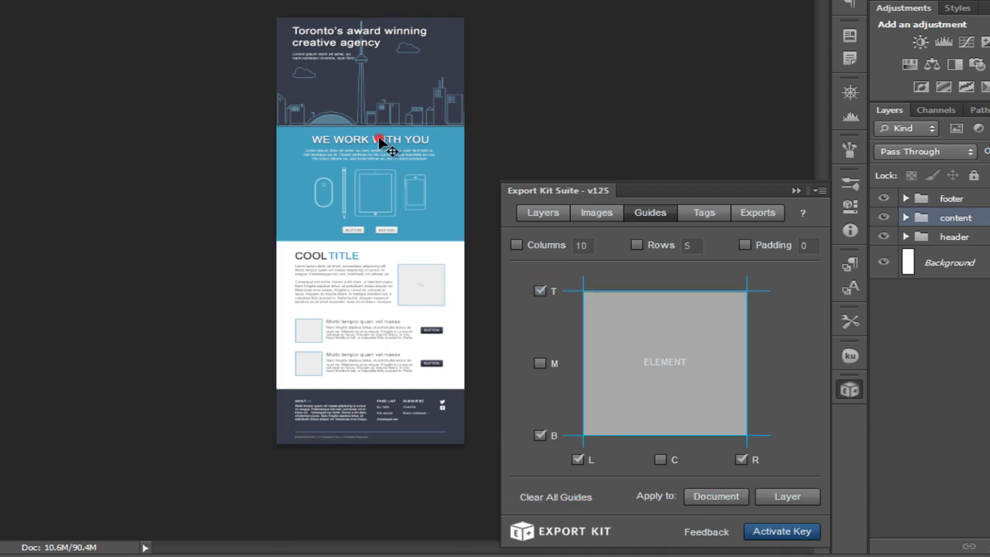
pyautogui.click(379, 140)
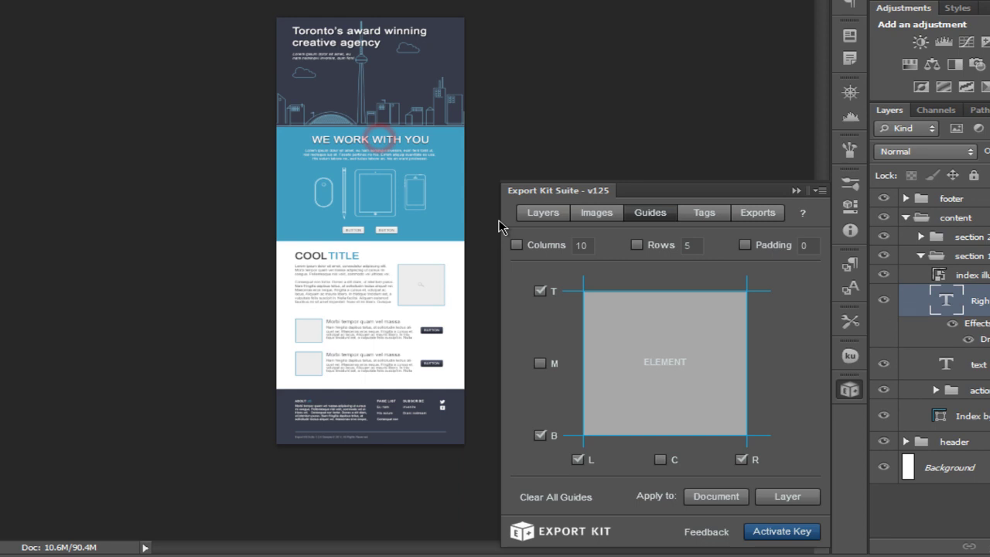
pyautogui.click(787, 496)
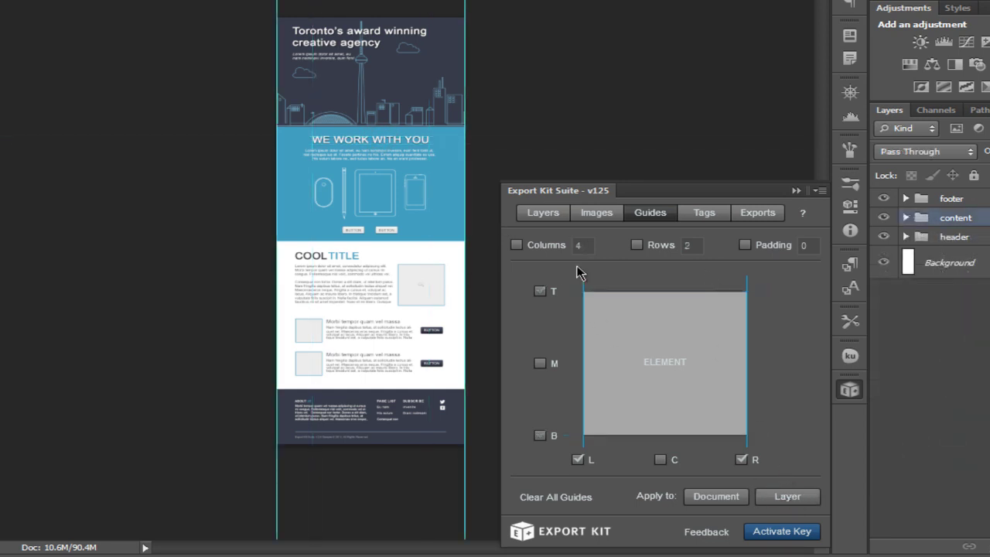
# Apply a 10-column guide grid to the document, then clear it.
pyautogui.click(589, 245)
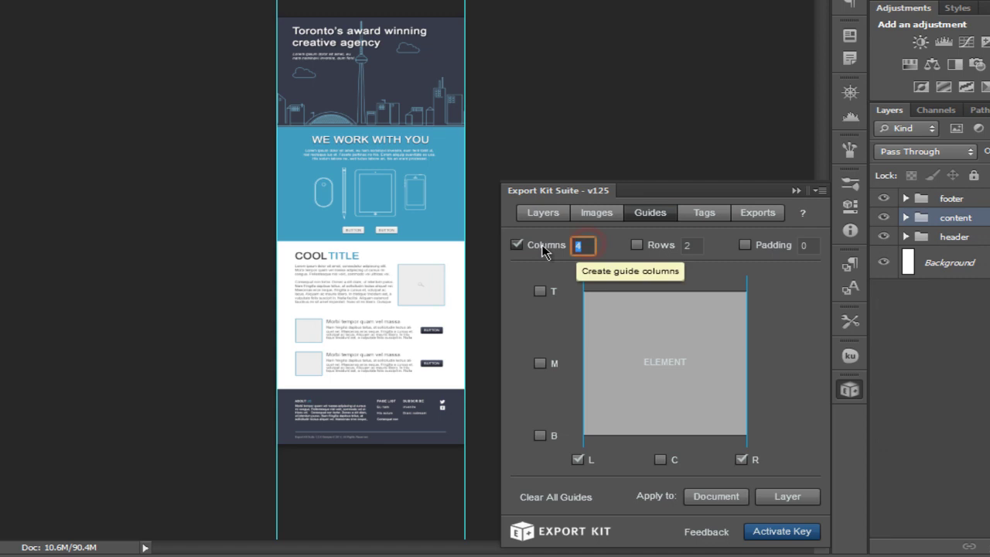
pyautogui.write('10')
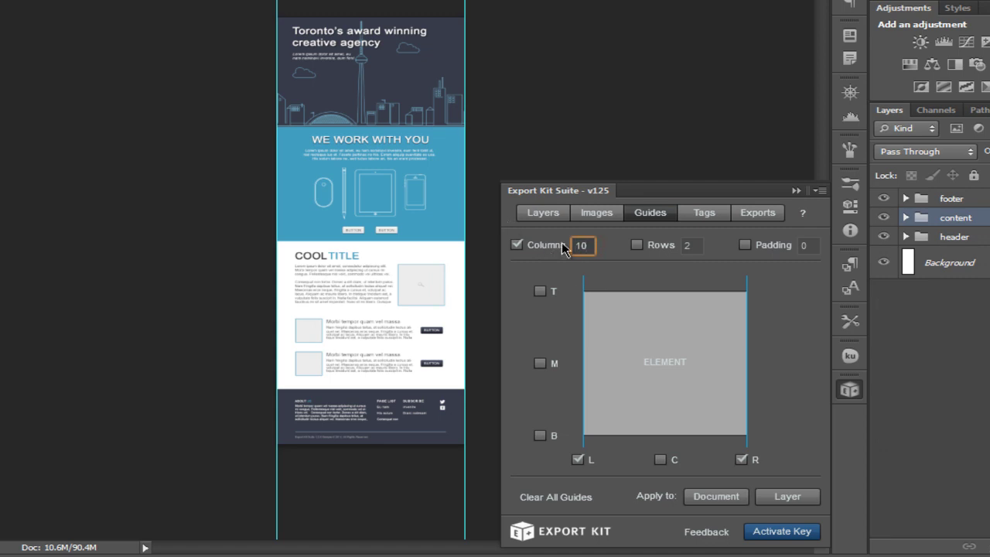
pyautogui.click(717, 497)
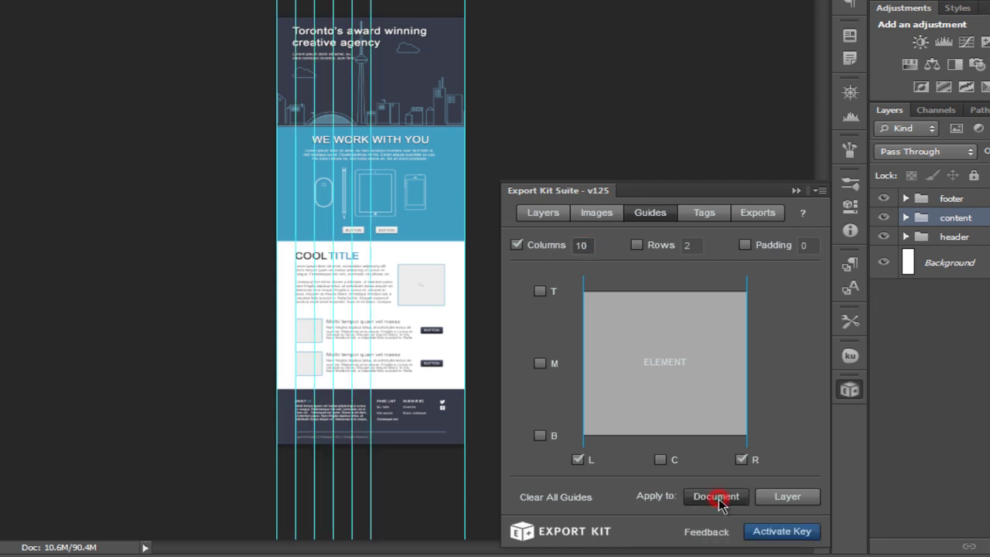
pyautogui.click(560, 499)
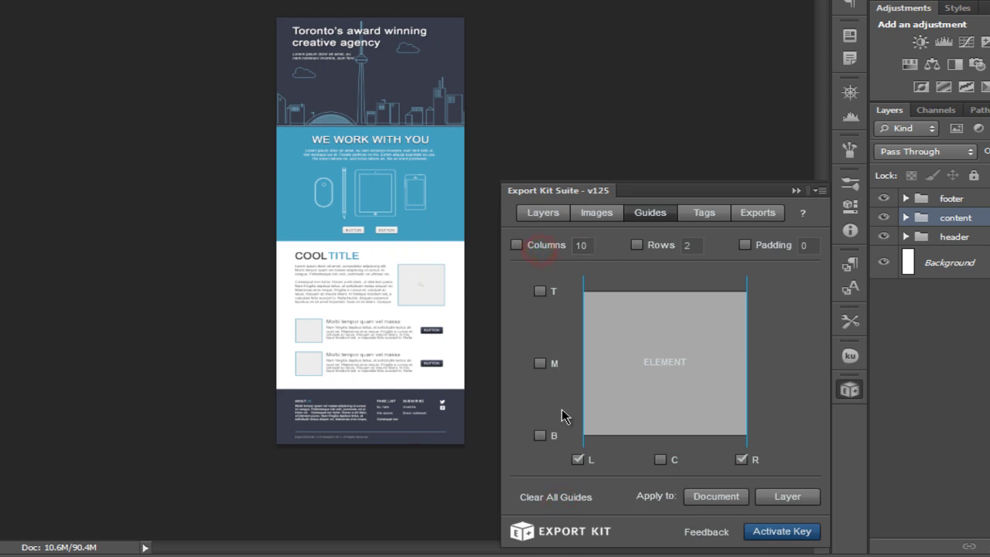
# Apply a 5-row guide grid to the document, then clear it.
pyautogui.click(540, 292)
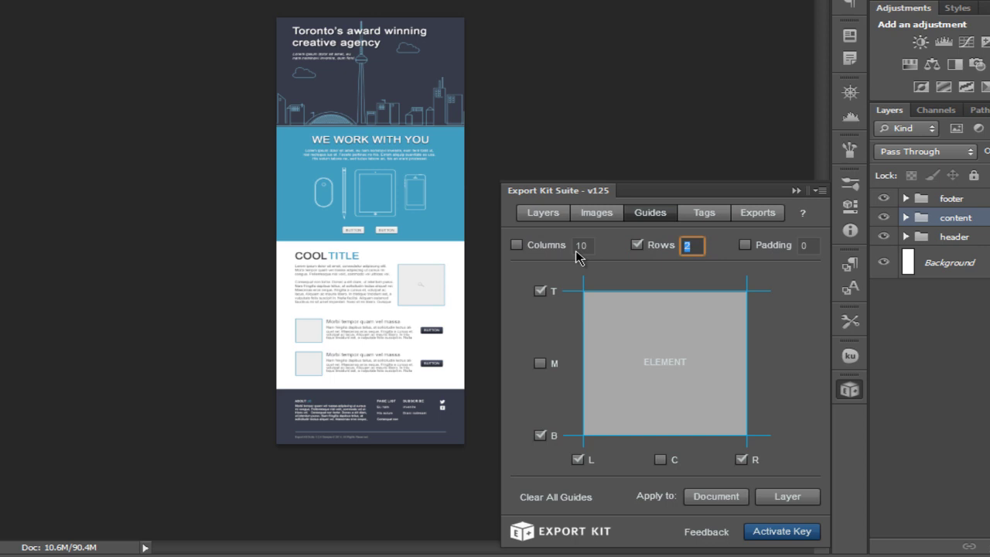
pyautogui.write('5')
pyautogui.click(707, 497)
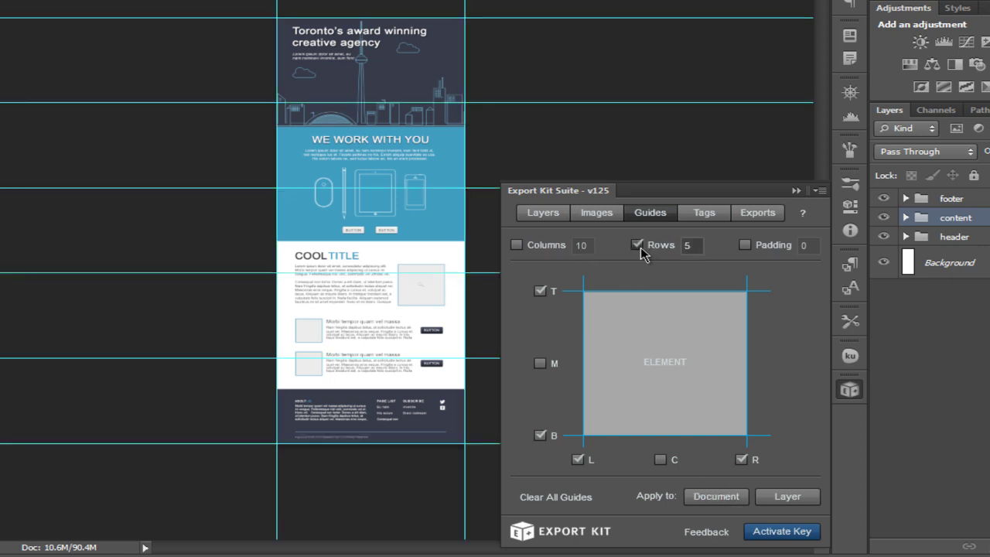
pyautogui.click(555, 496)
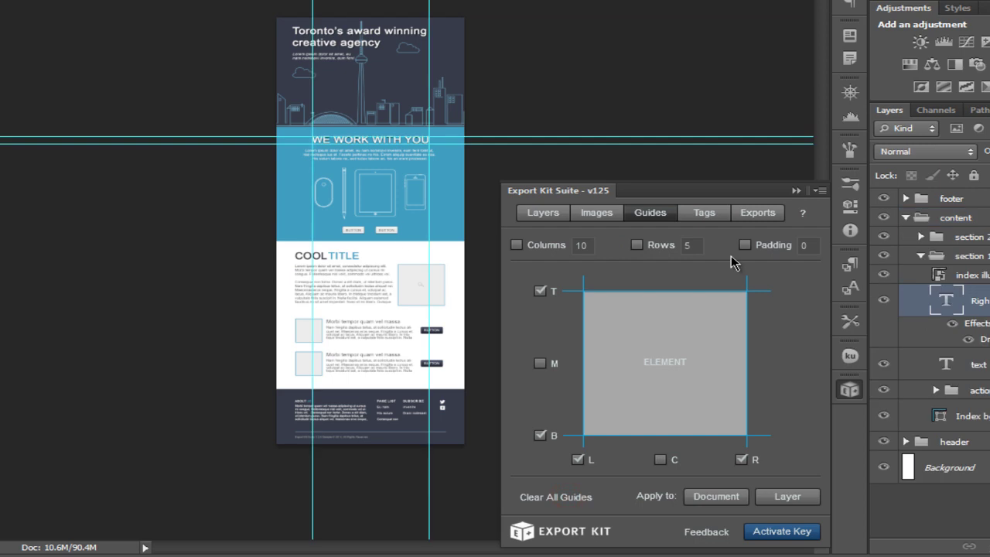
# Set guide padding to 100 and apply padded guides around the blue WE WORK WITH YOU band layer.
pyautogui.click(744, 245)
pyautogui.write('100')
pyautogui.click(547, 498)
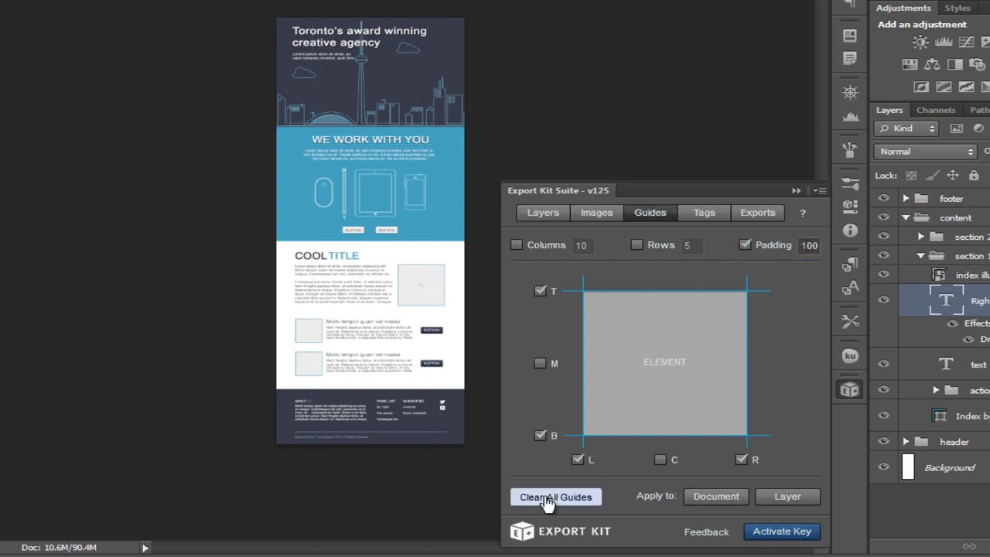
pyautogui.click(718, 498)
pyautogui.click(585, 498)
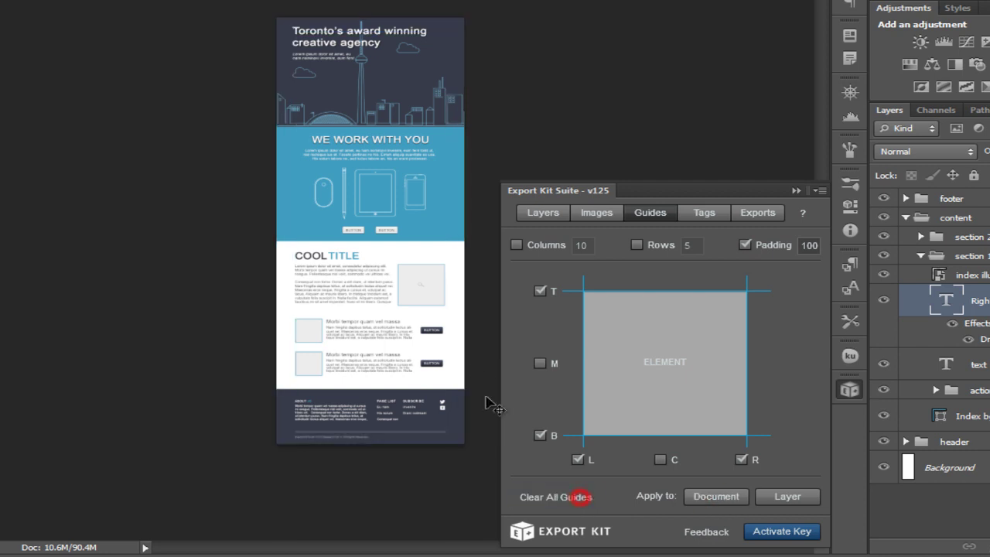
pyautogui.click(438, 221)
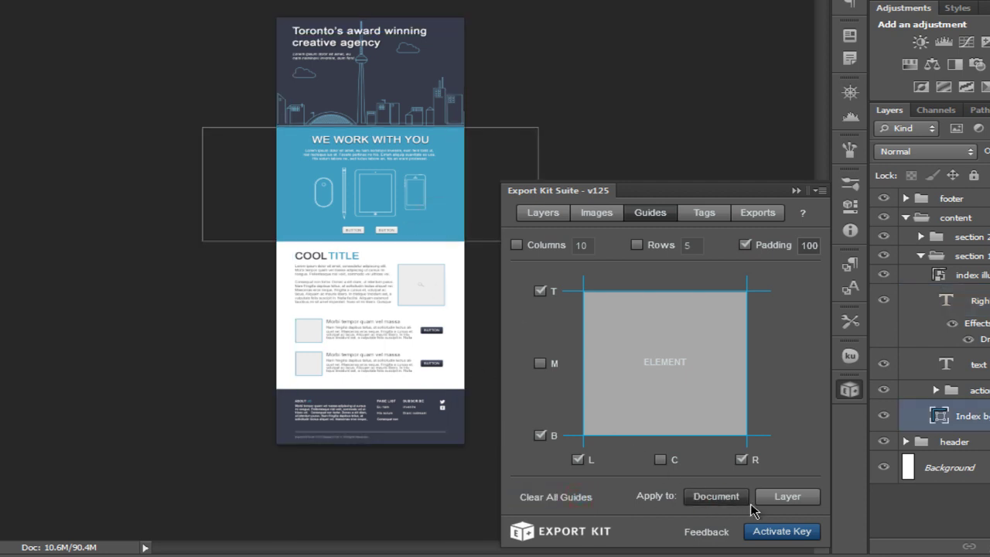
pyautogui.click(781, 499)
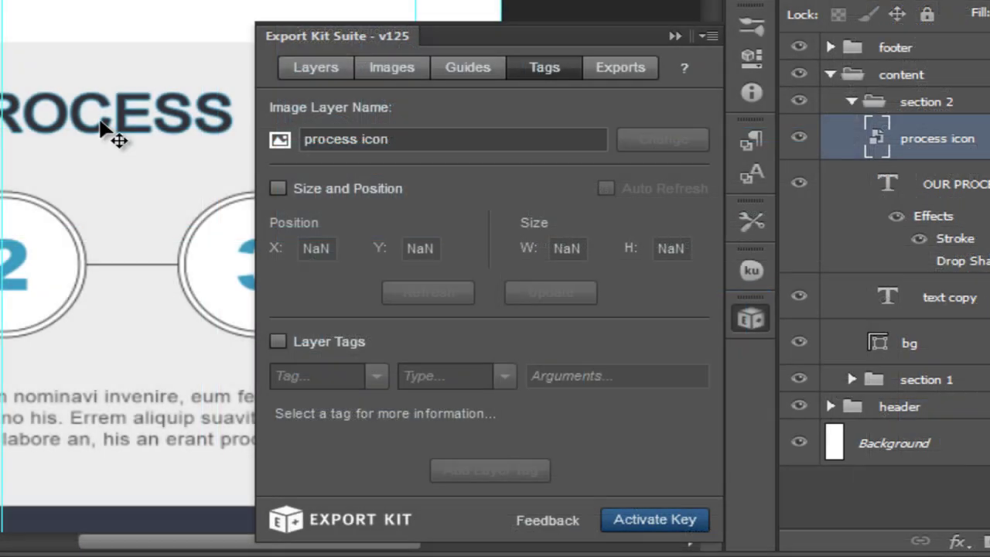
pyautogui.click(102, 125)
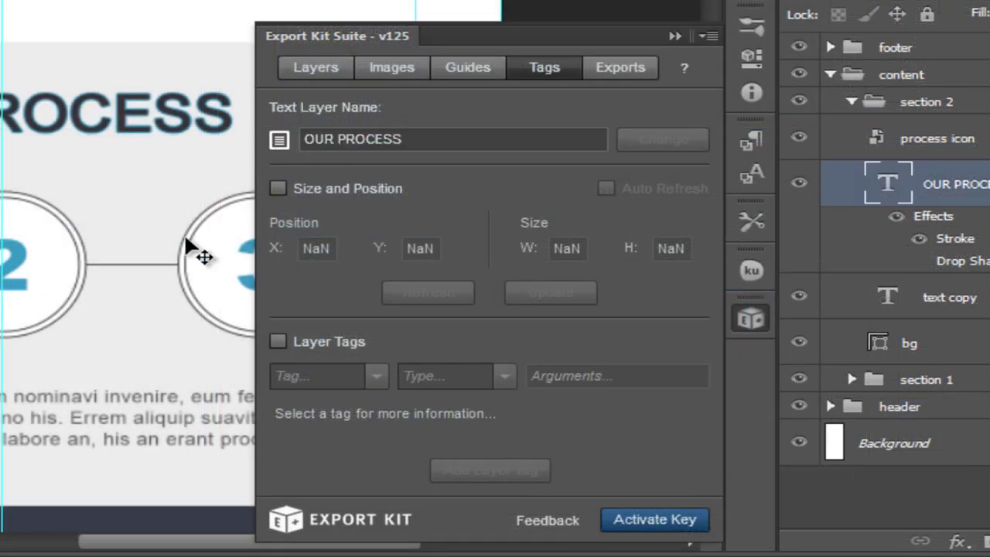
pyautogui.click(309, 345)
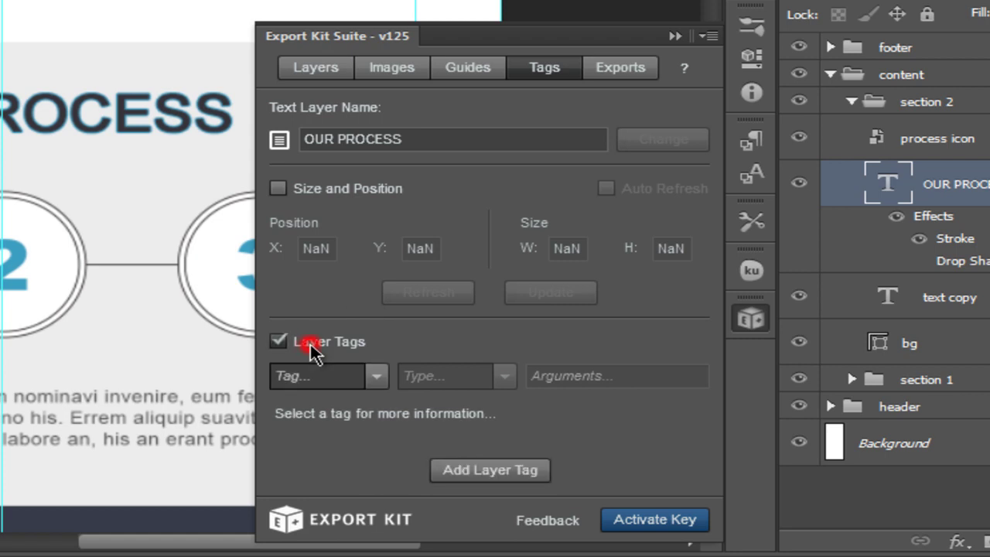
pyautogui.click(375, 376)
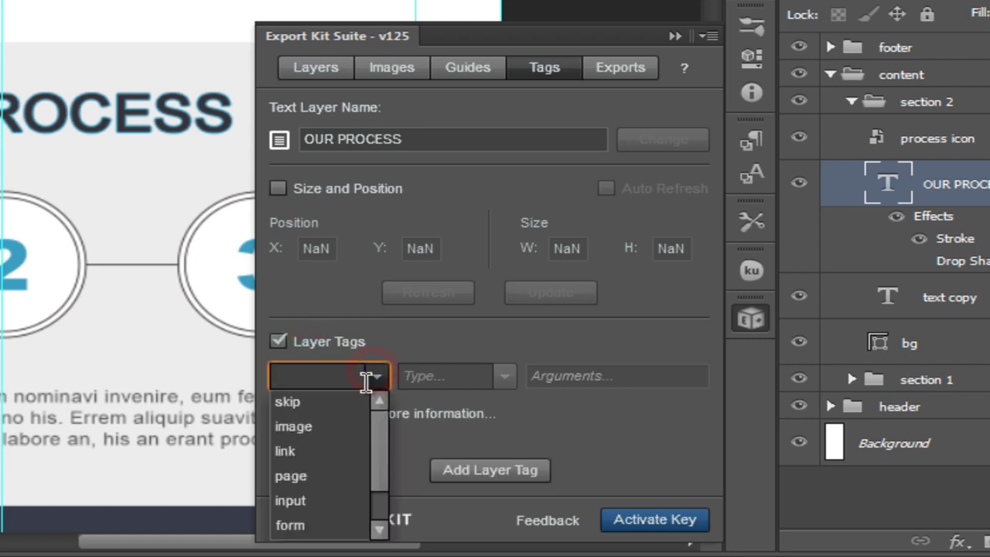
pyautogui.moveTo(379, 466); pyautogui.dragTo(320, 464)
pyautogui.click(309, 455)
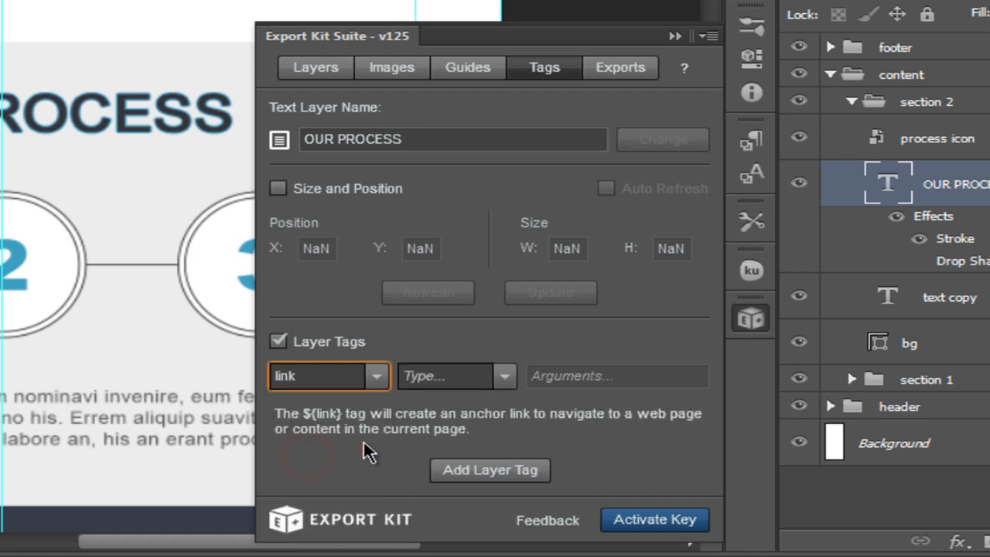
pyautogui.click(503, 377)
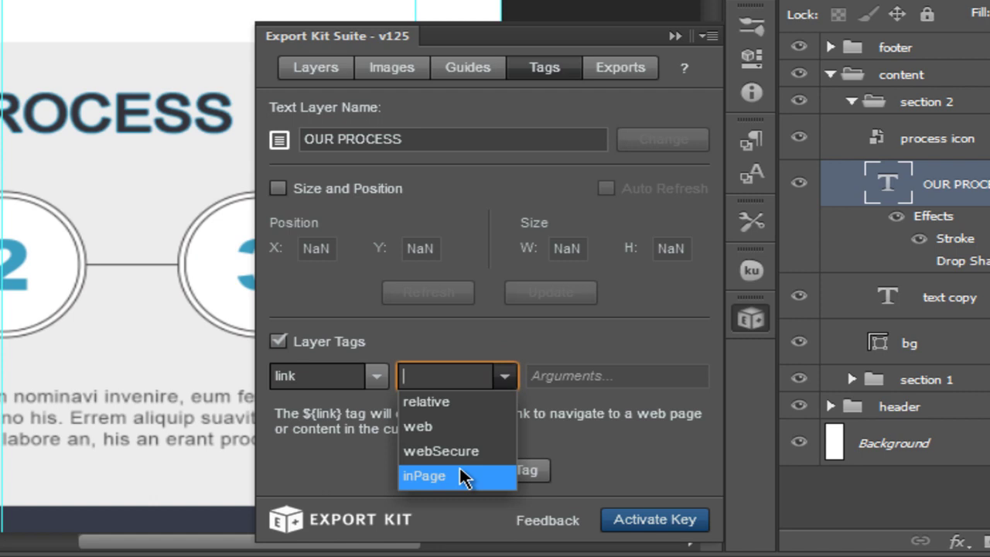
pyautogui.click(472, 427)
pyautogui.click(598, 373)
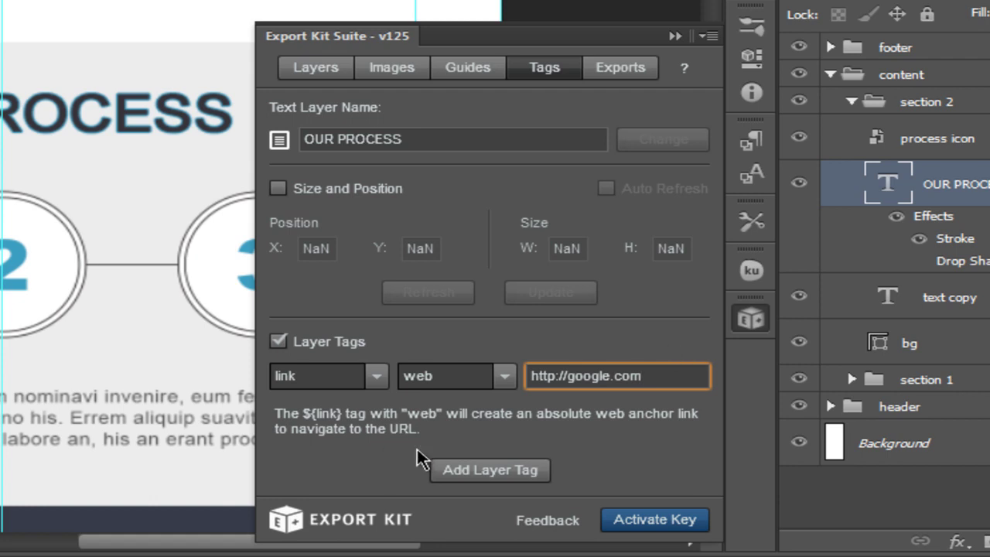
pyautogui.click(481, 467)
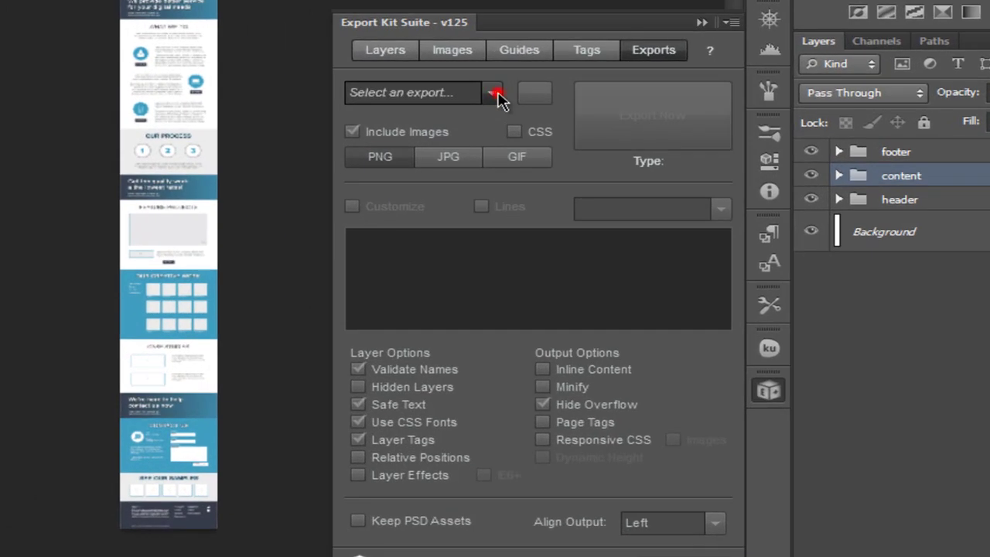
# Choose HTML5 as the export format, toggle the CSS file and Include Images options, and enable Customize.
pyautogui.click(495, 93)
pyautogui.moveTo(495, 124)
pyautogui.mouseDown()
pyautogui.moveTo(490, 194)
pyautogui.moveTo(501, 142)
pyautogui.mouseUp()
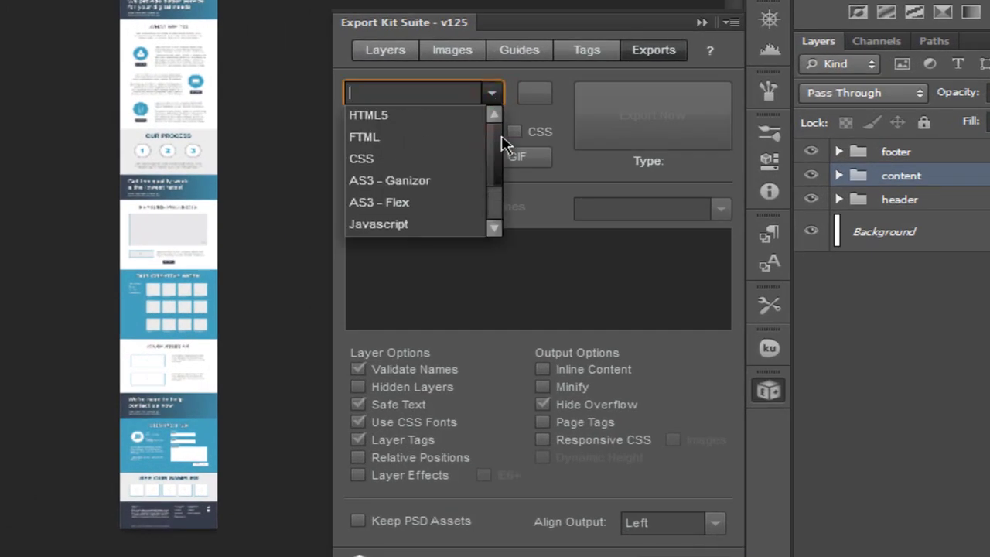
pyautogui.click(456, 123)
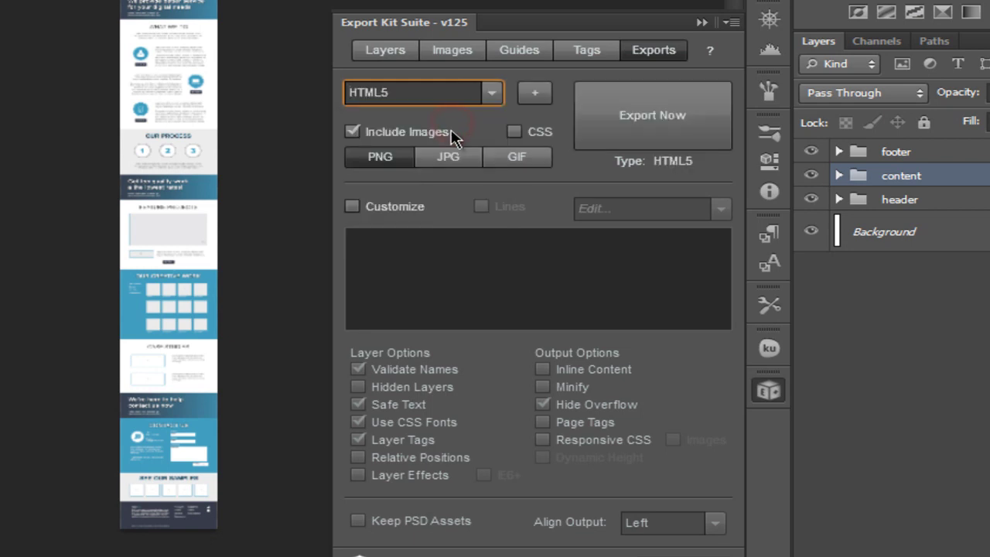
pyautogui.click(514, 132)
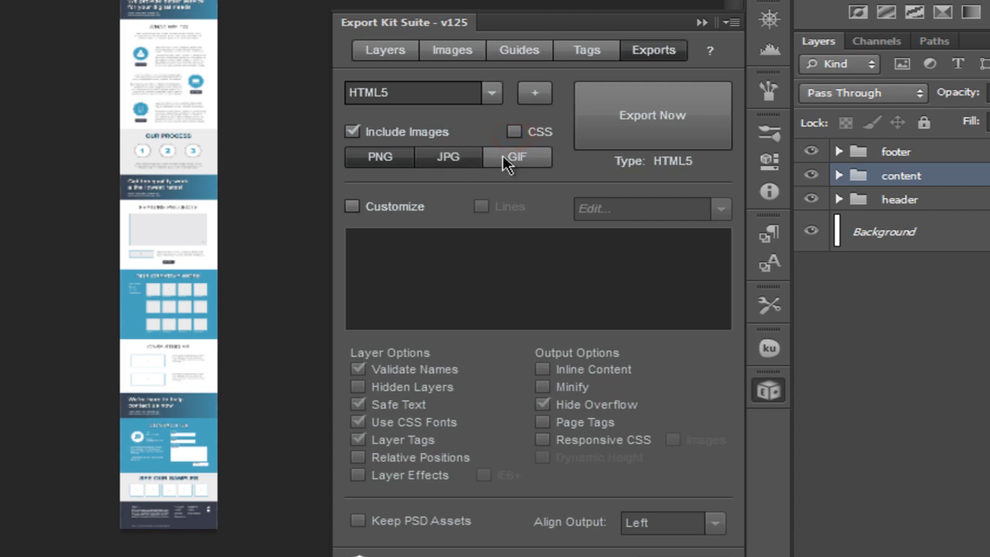
pyautogui.click(414, 134)
pyautogui.click(396, 209)
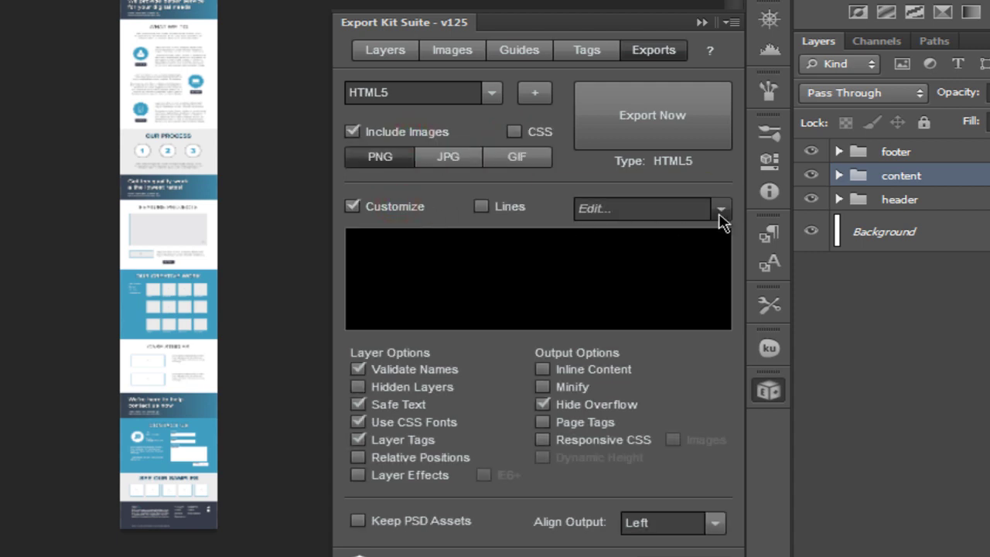
# Step through the Custom HEAD, body {} and img {} code sections, ending on DOCTYPE with <!DOCTYPE html>.
pyautogui.click(721, 210)
pyautogui.moveTo(723, 249); pyautogui.dragTo(729, 280)
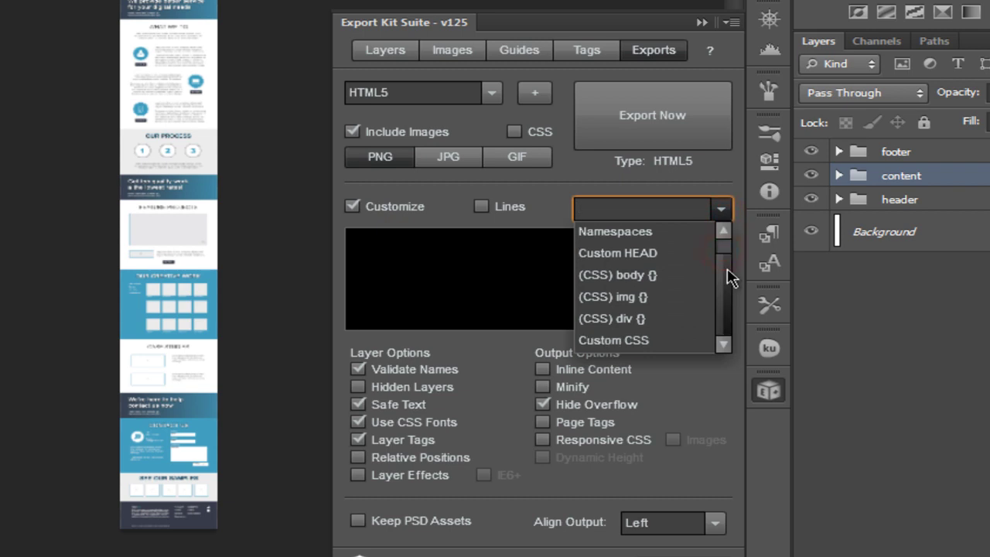
pyautogui.click(723, 230)
pyautogui.click(693, 277)
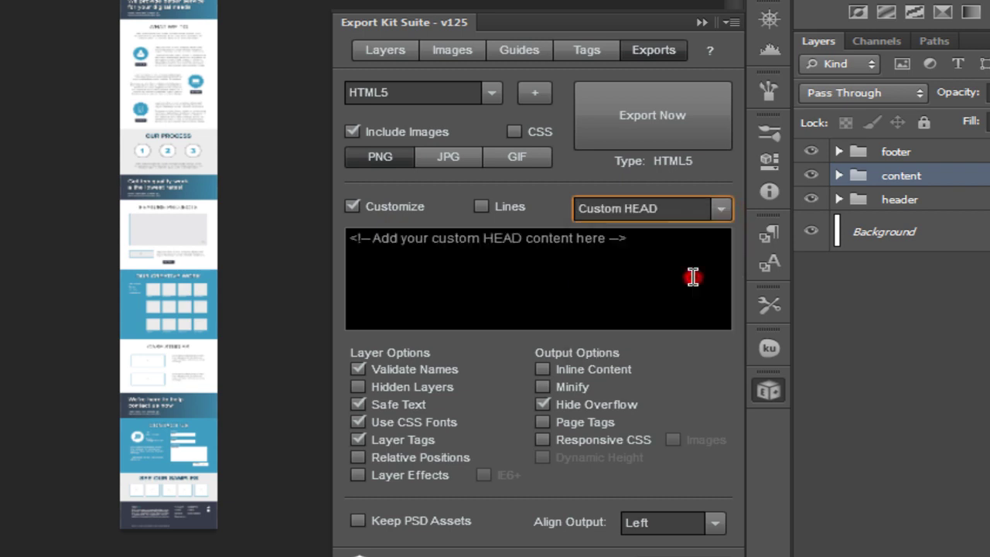
pyautogui.click(720, 209)
pyautogui.click(674, 277)
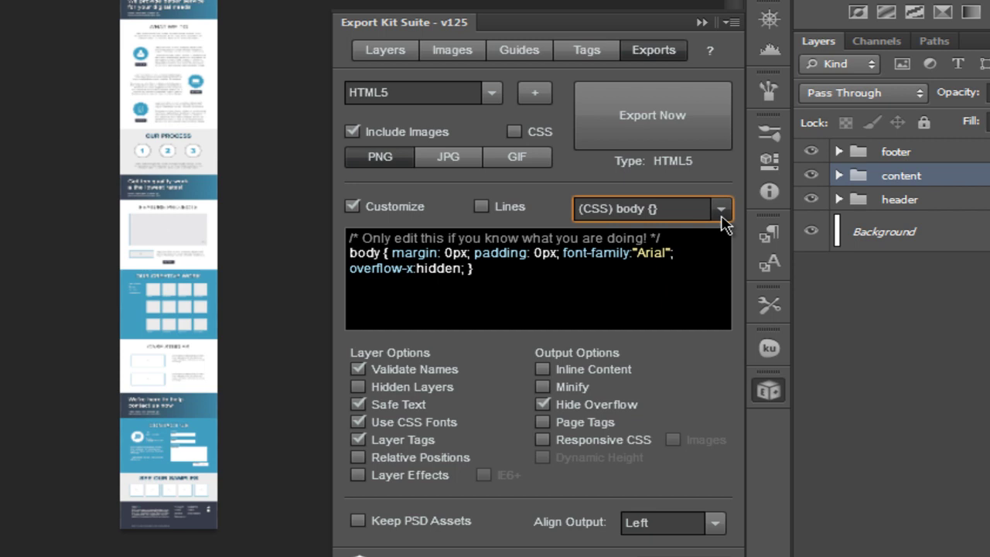
pyautogui.click(721, 209)
pyautogui.click(671, 299)
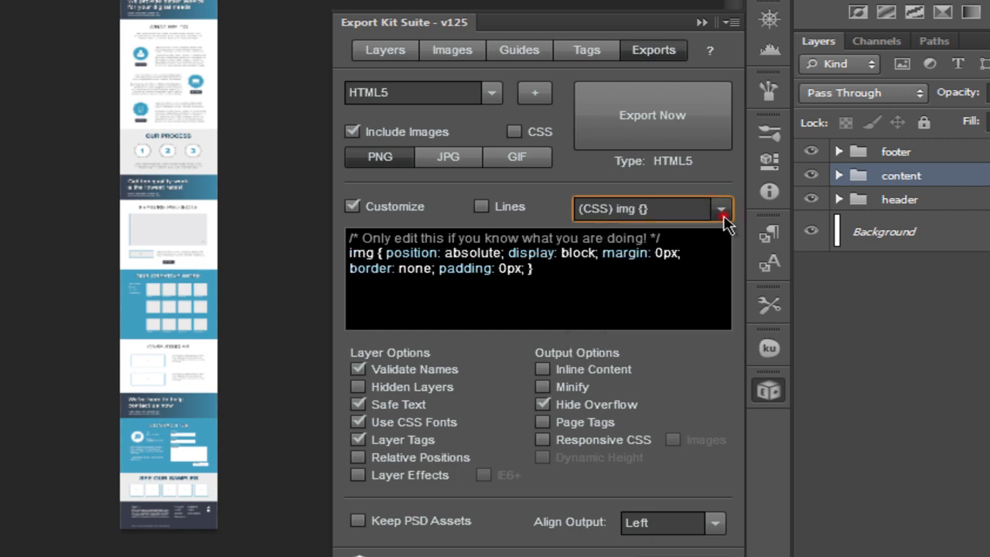
pyautogui.click(721, 210)
pyautogui.moveTo(727, 265); pyautogui.dragTo(730, 251)
pyautogui.click(696, 233)
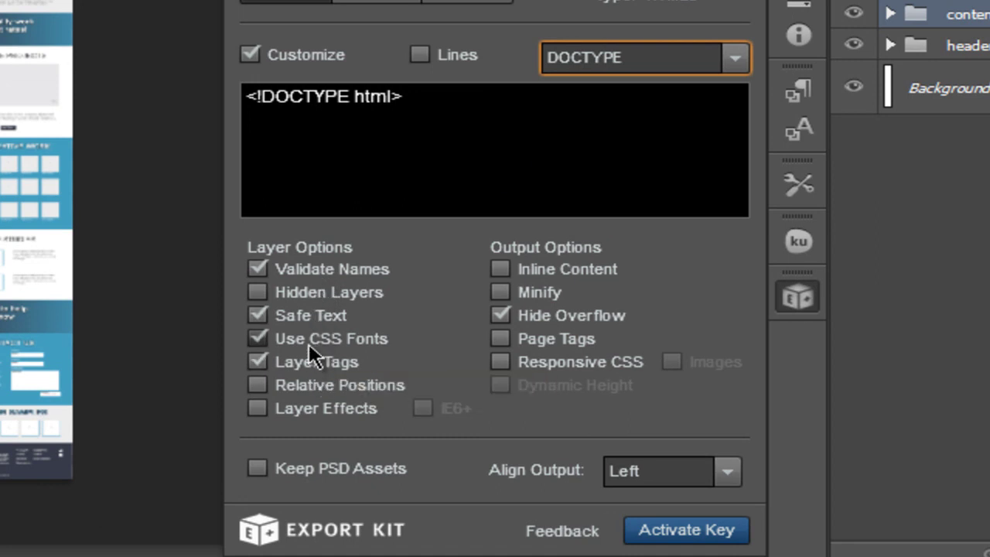
# Enable Relative Positions under Layer Options and scroll through the resulting nested-div HTML code.
pyautogui.click(323, 380)
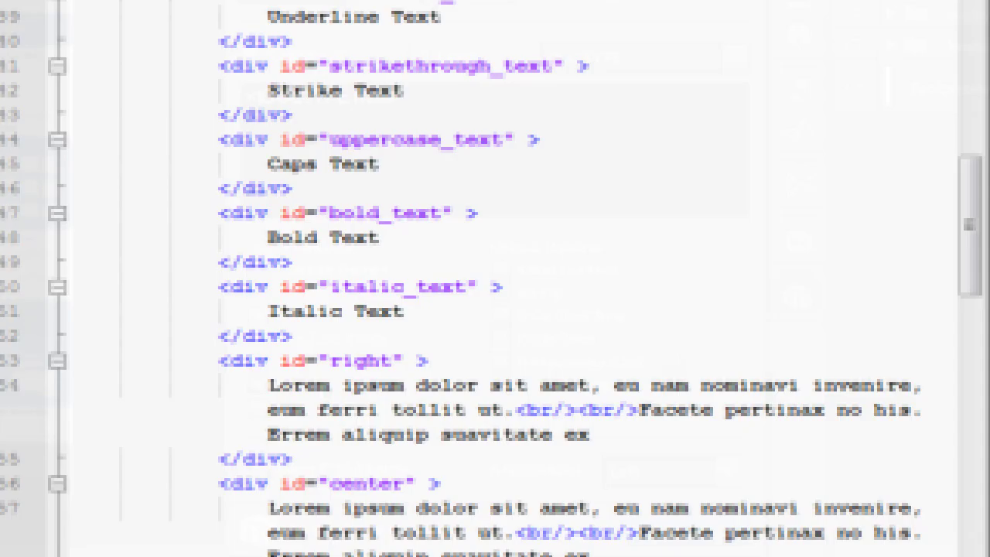
pyautogui.moveTo(973, 216); pyautogui.dragTo(972, 398)
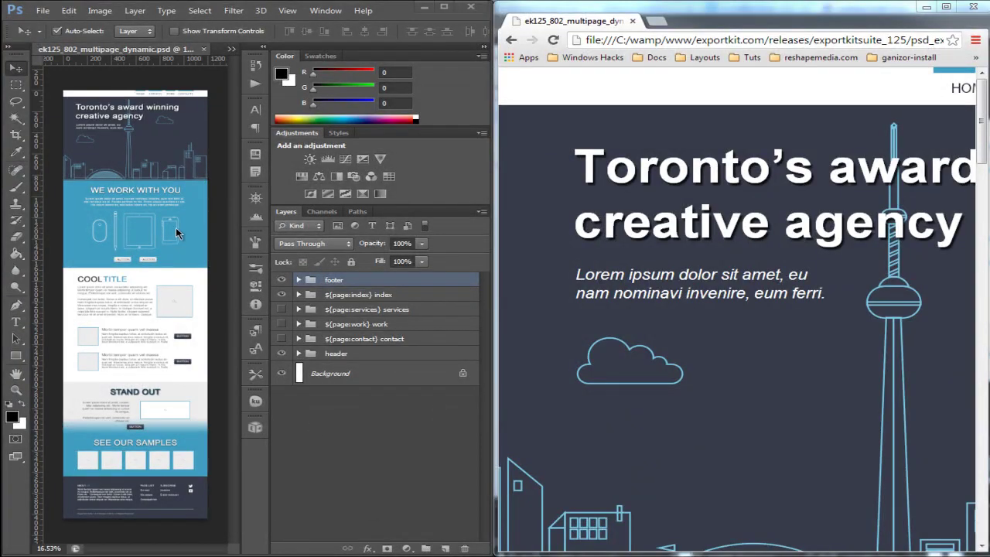
# Zoom the exported page in Chrome out to 50% and scroll through it.
pyautogui.click(710, 263)
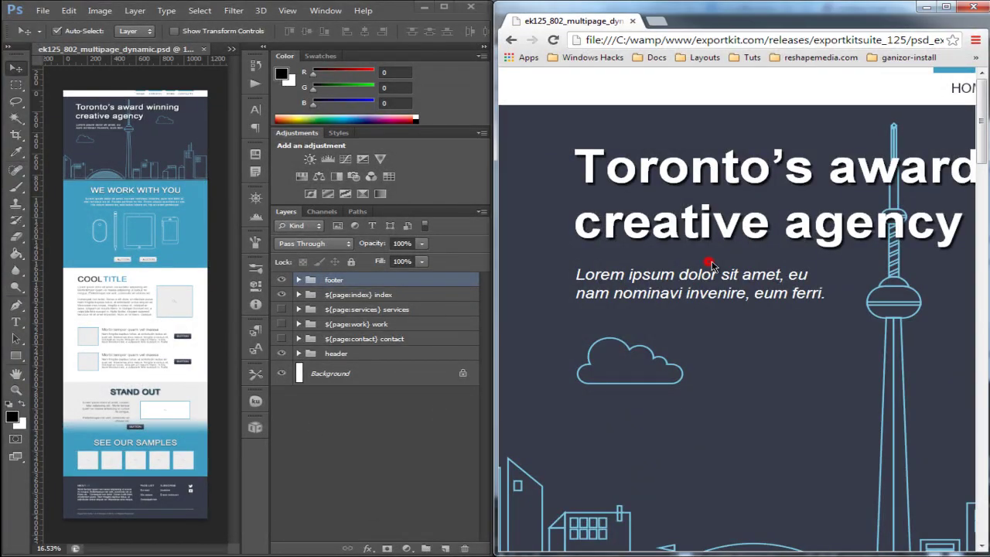
pyautogui.hotkey('ctrl', '-')
pyautogui.hotkey('ctrl', '-')
pyautogui.hotkey('ctrl', '-')
pyautogui.hotkey('ctrl', '-')
pyautogui.hotkey('ctrl', '-')
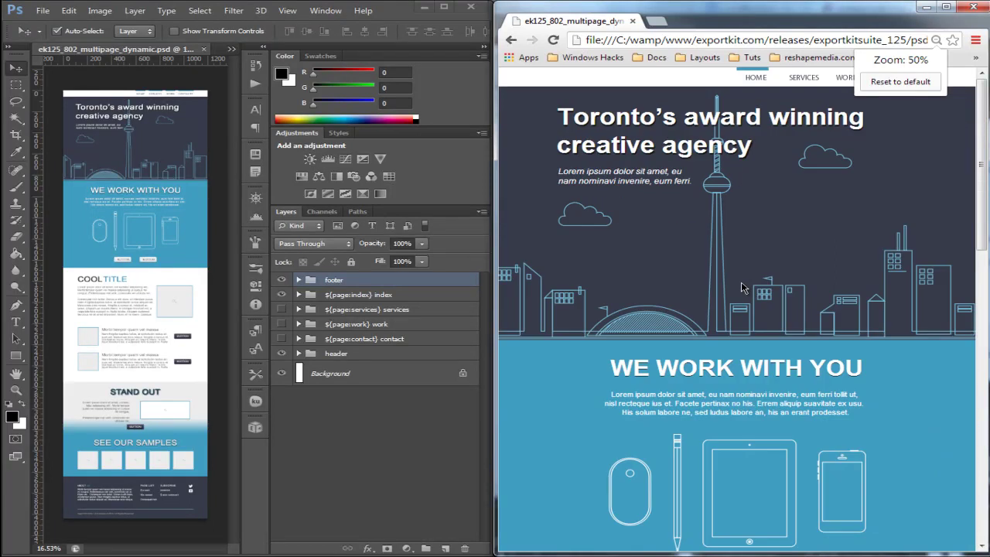
pyautogui.moveTo(983, 121); pyautogui.dragTo(982, 413)
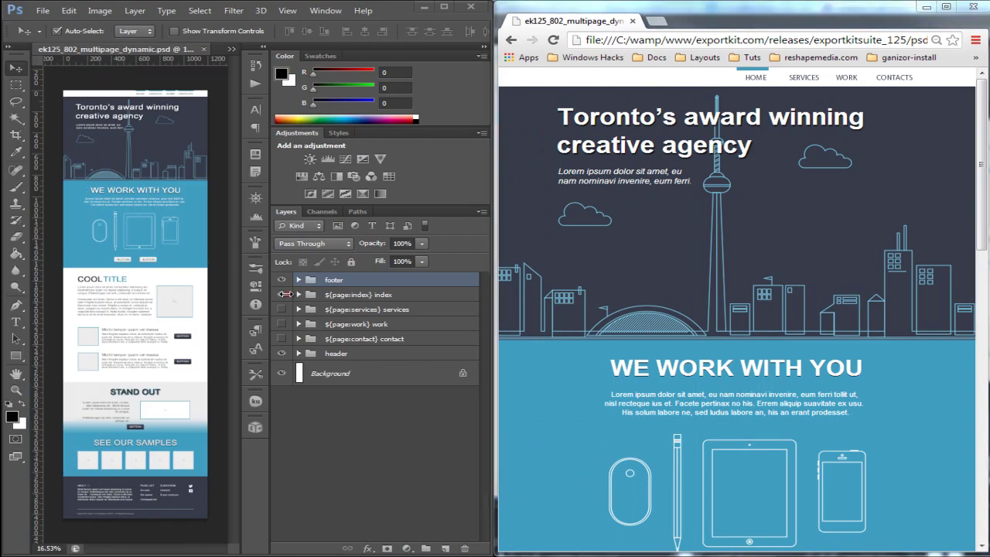
# Hide the index group, show the services group, and browse the exported Services page.
pyautogui.click(281, 293)
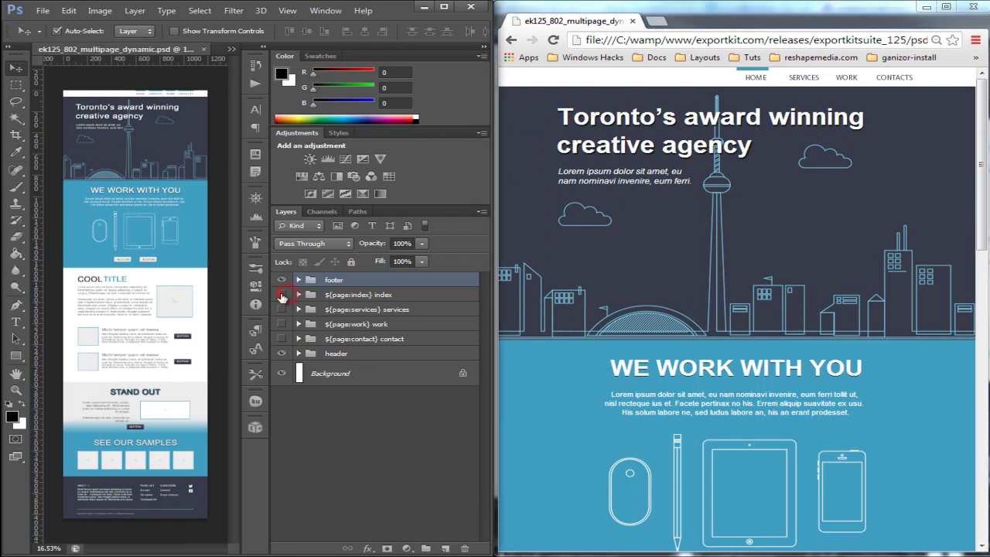
pyautogui.click(282, 308)
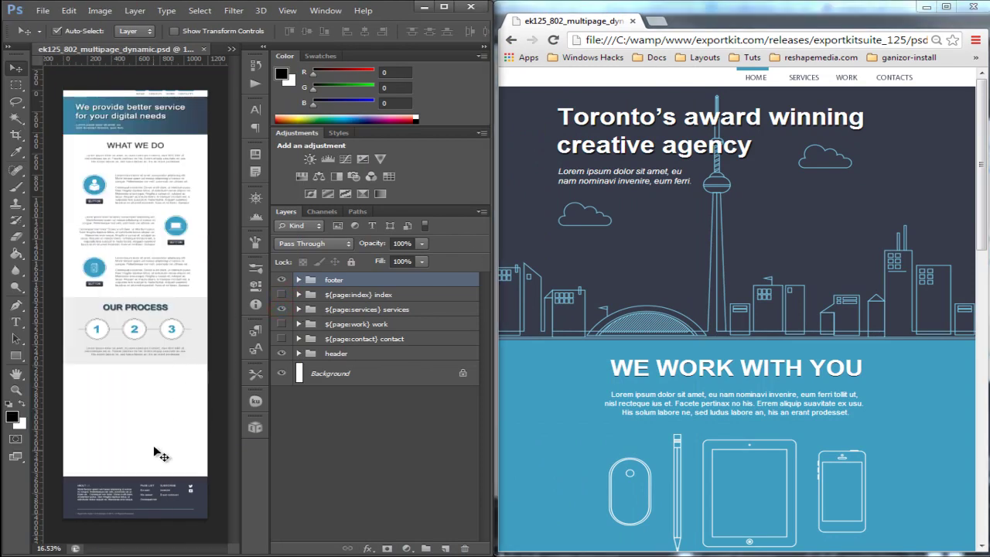
pyautogui.click(808, 78)
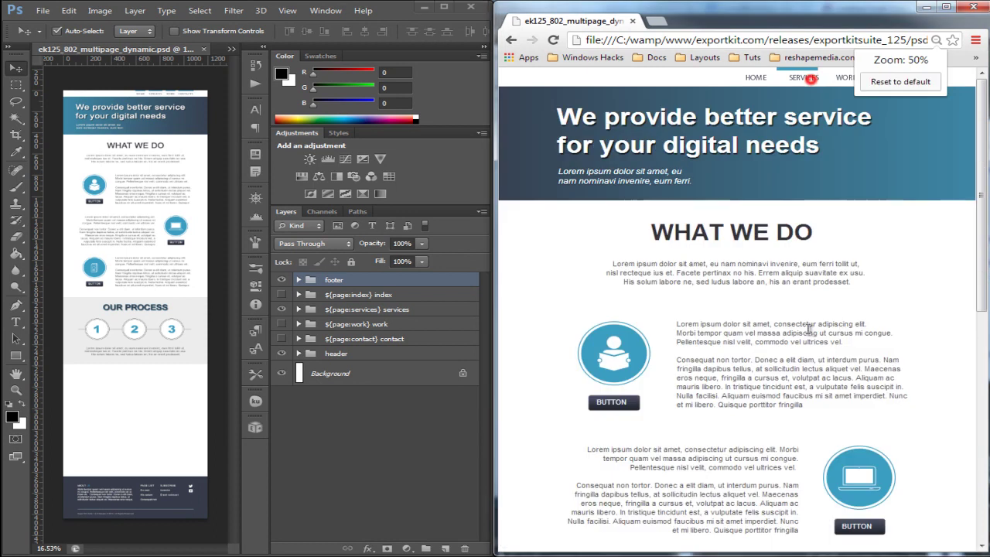
pyautogui.moveTo(981, 157); pyautogui.dragTo(973, 424)
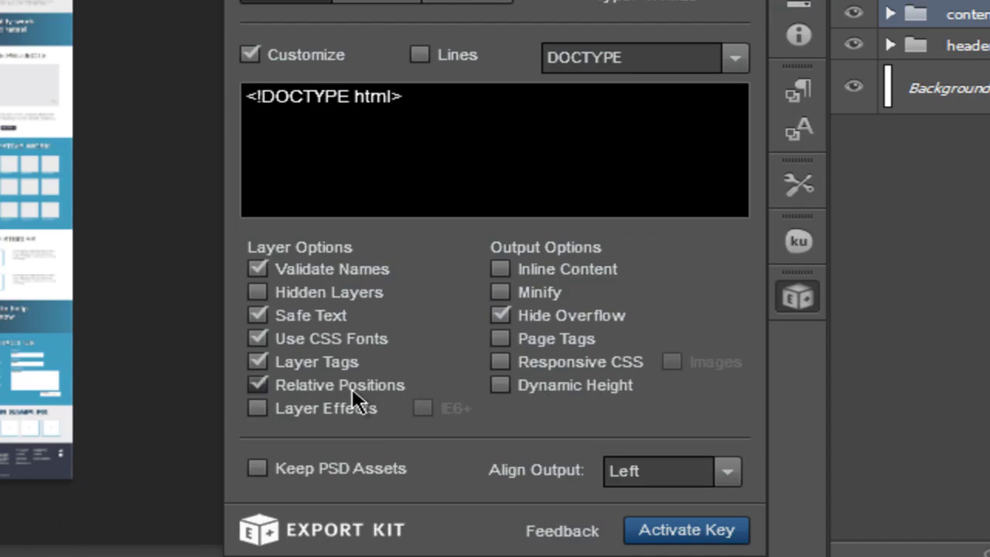
# Turn on Layer Effects under Layer Options alongside Relative Positions.
pyautogui.click(356, 408)
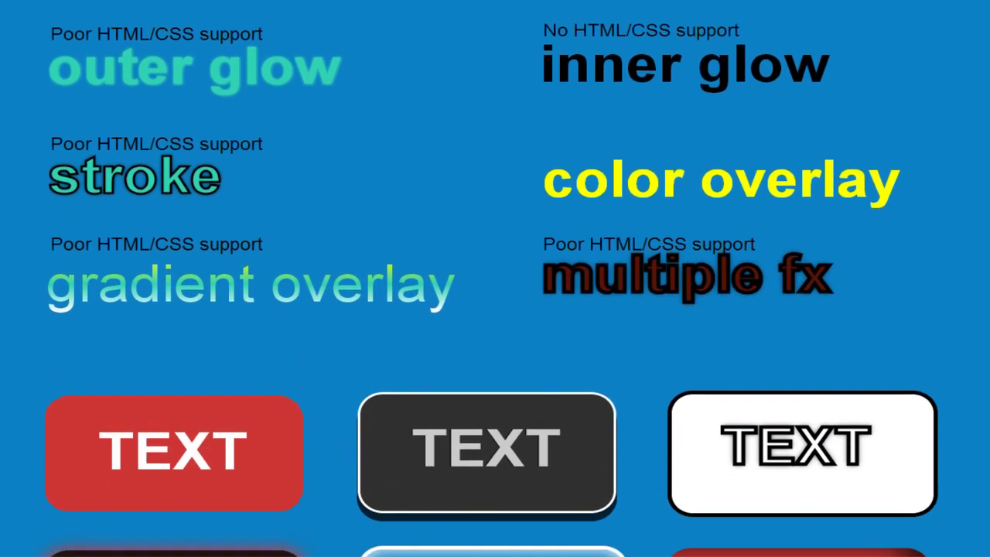
pyautogui.scroll(-4, 495, 278)
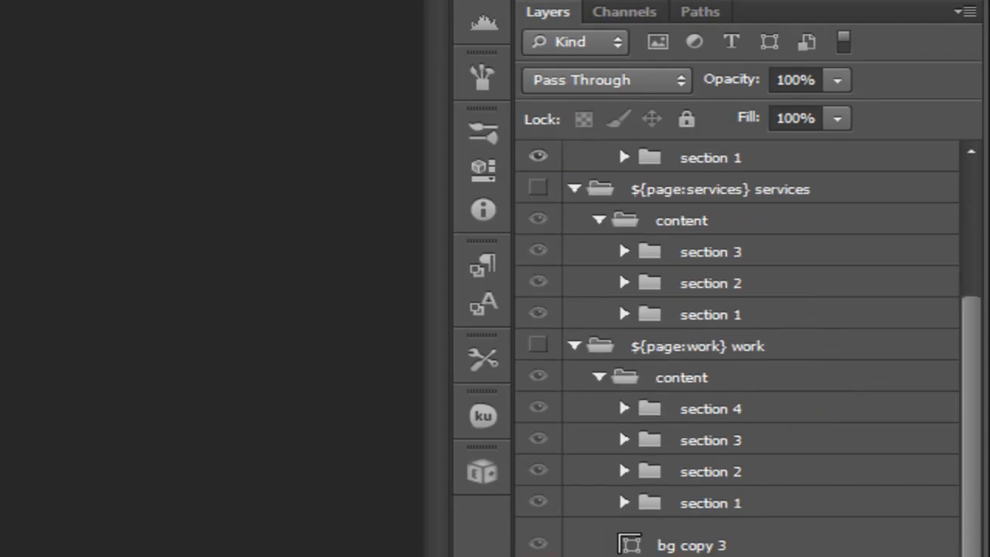
# Hide the ${page:index} group, then open the exported html5 folder and select ek125_802_multipage_dynamic.html.
pyautogui.scroll(5, 619, 146)
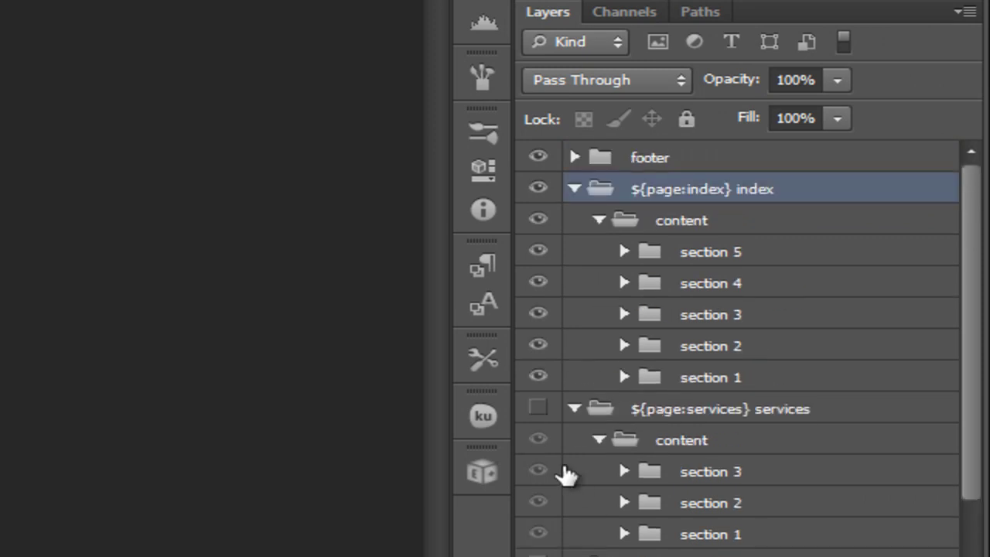
pyautogui.click(539, 188)
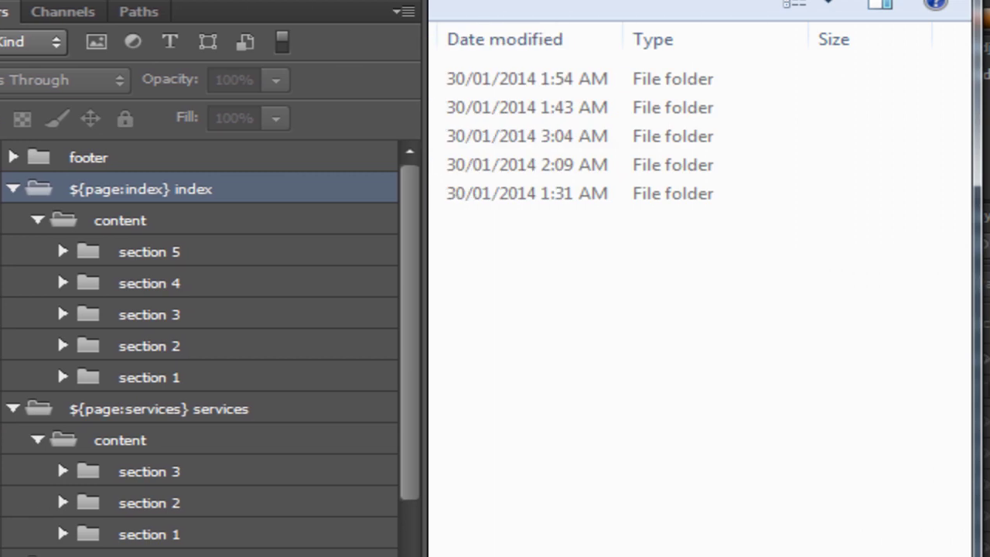
pyautogui.hotkey('alt', 'Tab')
pyautogui.doubleClick(163, 108)
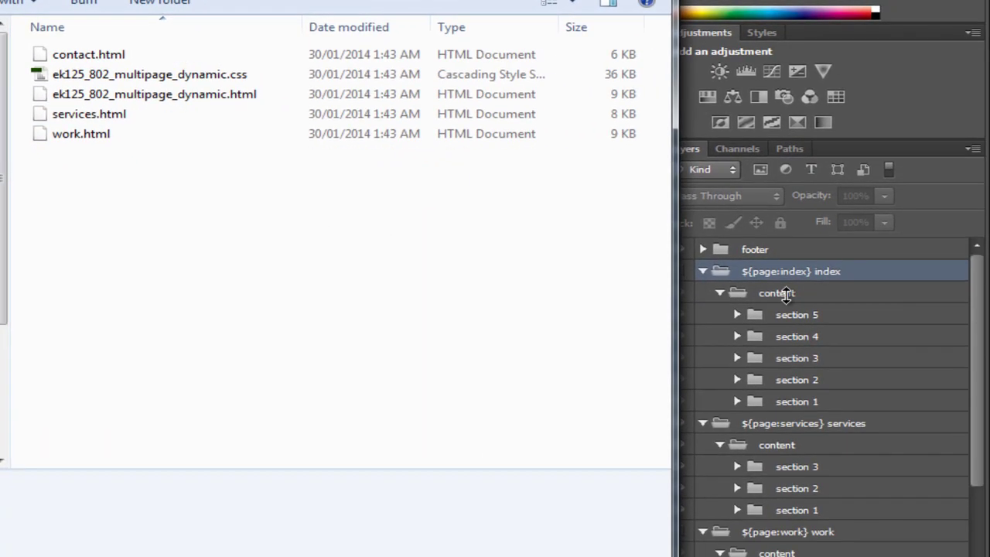
pyautogui.click(235, 94)
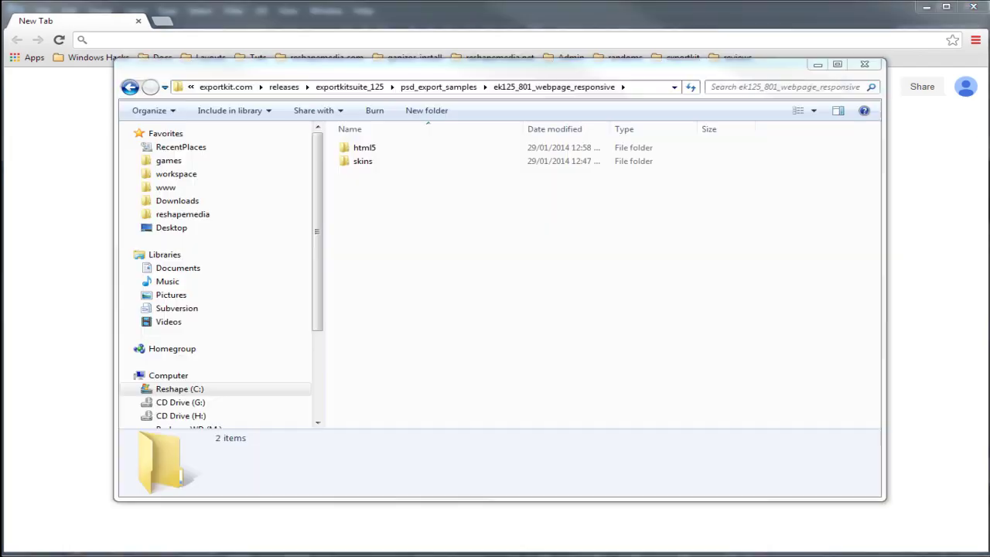
# Load ek125_801_webpage_responsive.html into Chrome and narrow the window to a single-column layout.
pyautogui.doubleClick(363, 152)
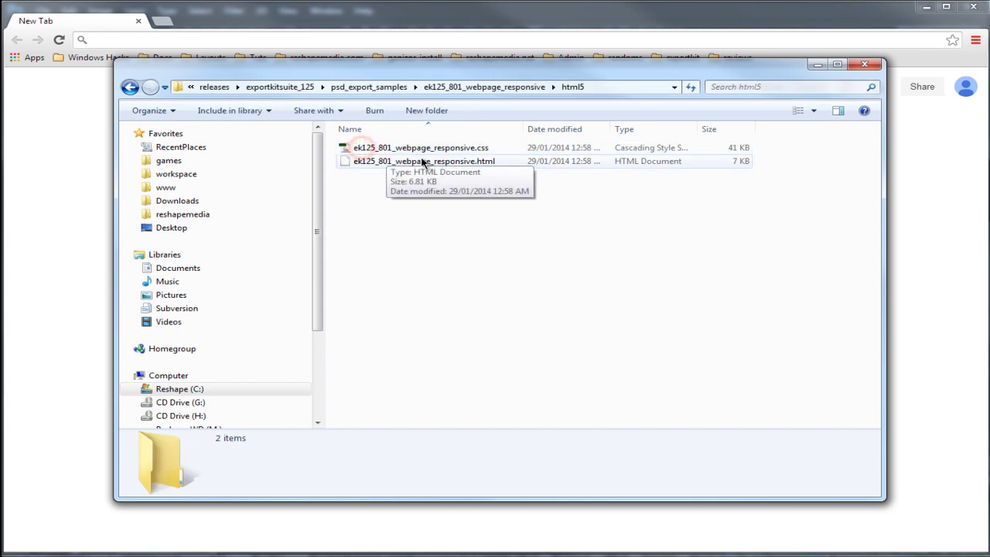
pyautogui.moveTo(423, 161); pyautogui.dragTo(73, 190)
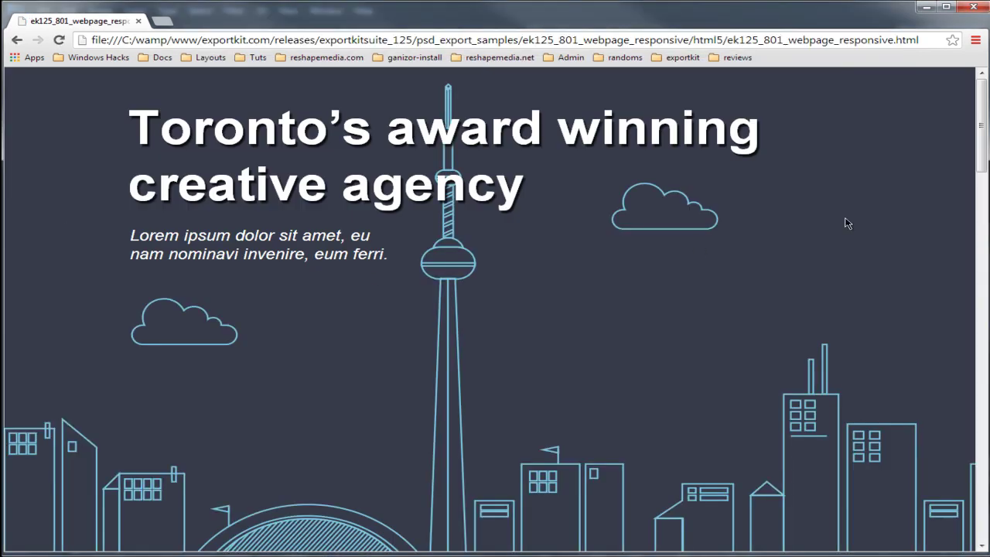
pyautogui.moveTo(979, 131); pyautogui.dragTo(446, 146)
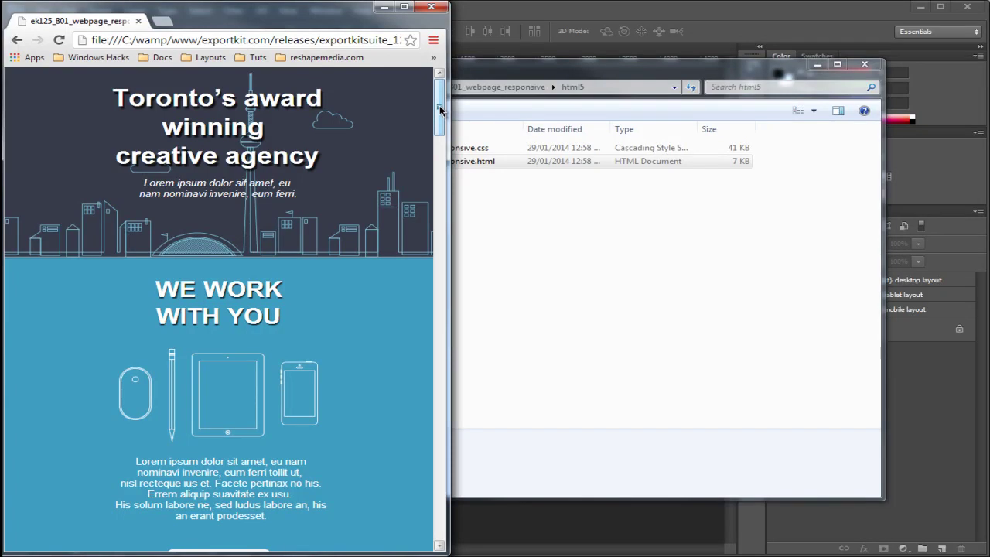
pyautogui.moveTo(439, 105); pyautogui.dragTo(413, 523)
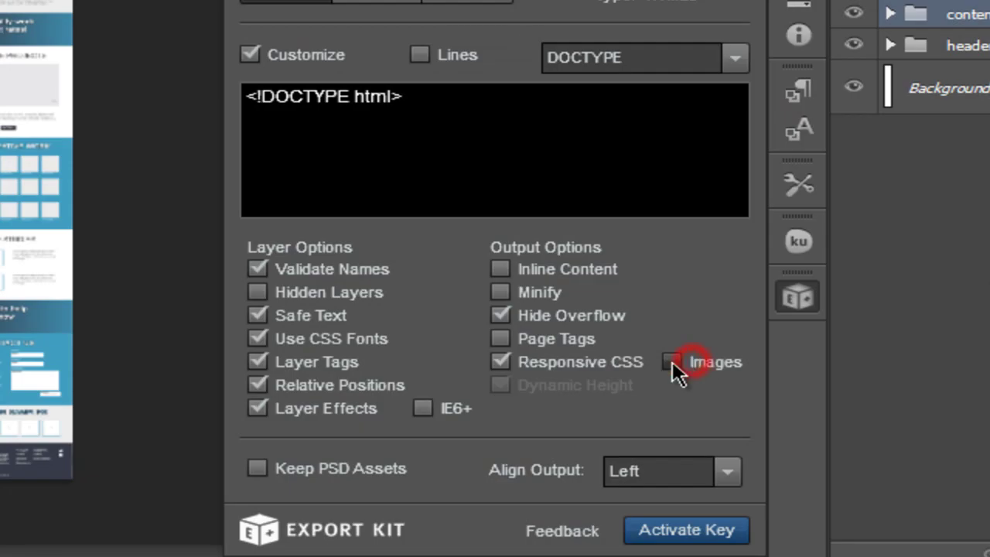
# Tick Responsive CSS, then drag all six PSDs from assets > ek125_examples into Photoshop.
pyautogui.click(597, 363)
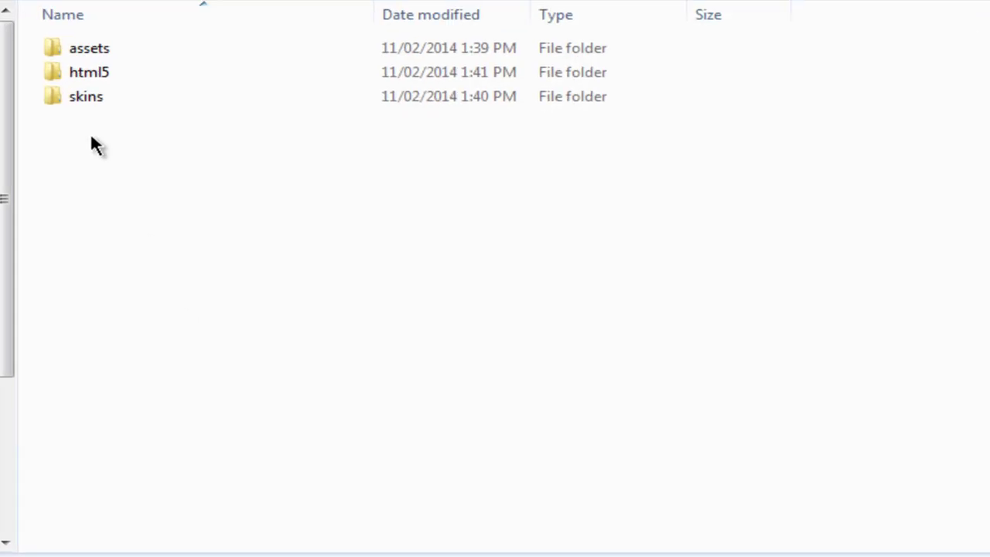
pyautogui.doubleClick(103, 50)
pyautogui.click(146, 49)
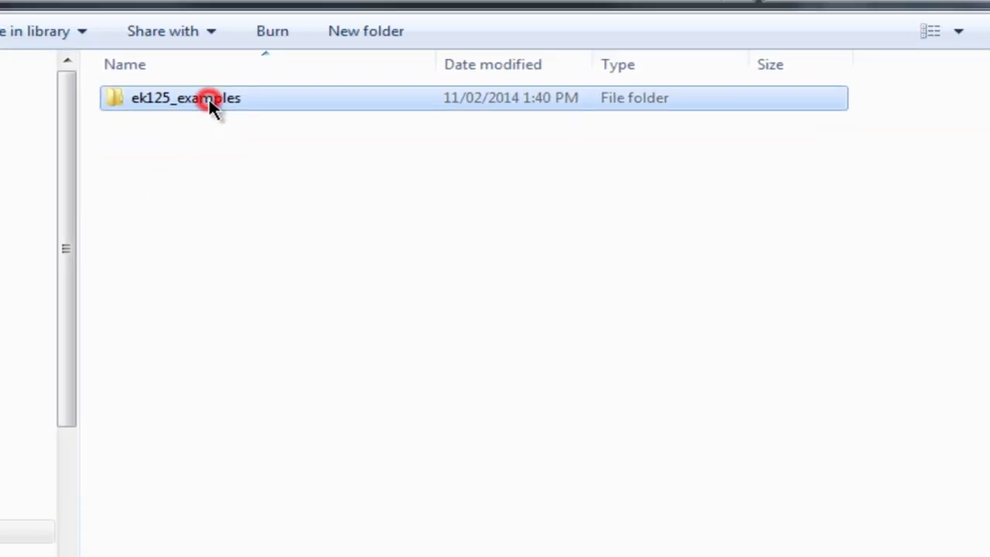
pyautogui.doubleClick(209, 99)
pyautogui.moveTo(341, 269); pyautogui.dragTo(187, 103)
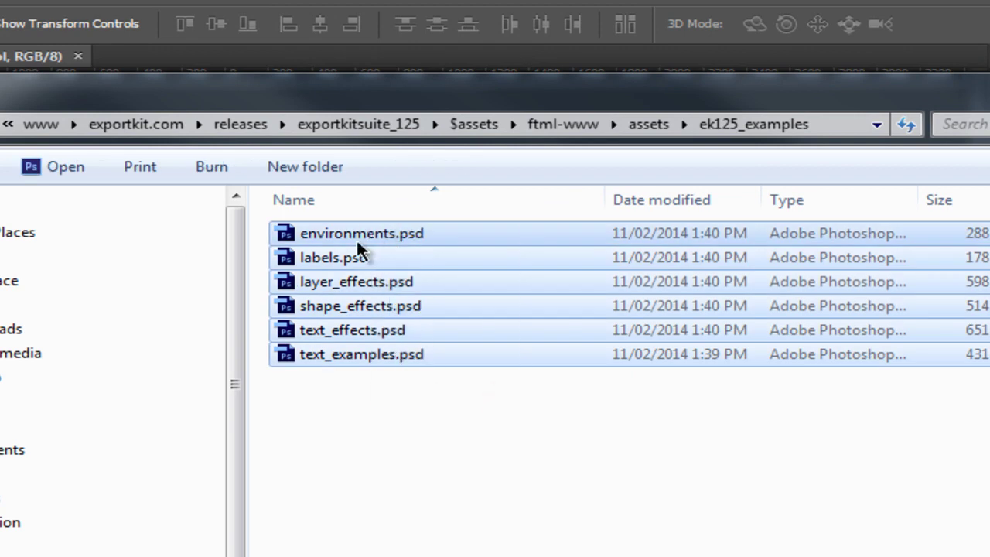
pyautogui.moveTo(353, 234); pyautogui.dragTo(225, 84)
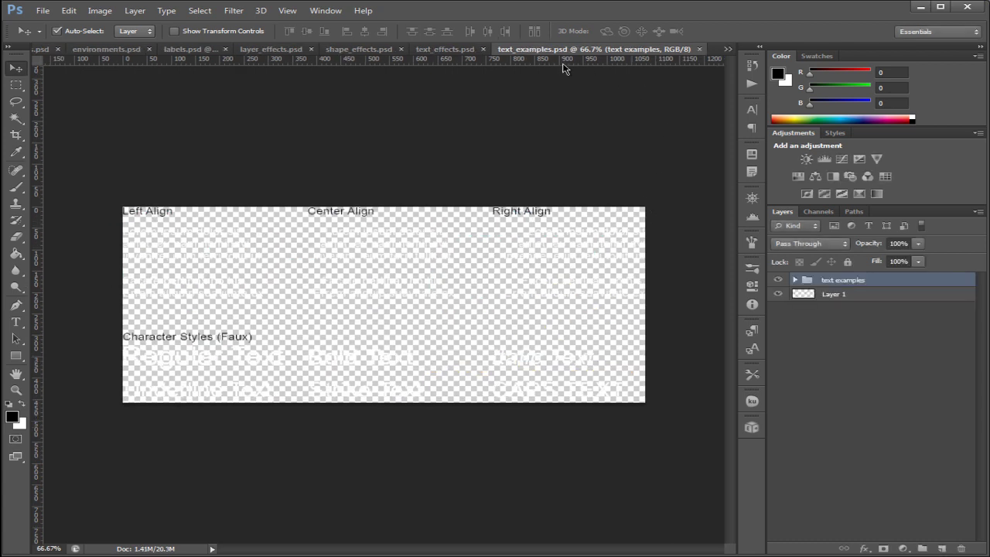
# Switch between the text_effects, shape_effects, layer_effects and labels example documents.
pyautogui.click(442, 49)
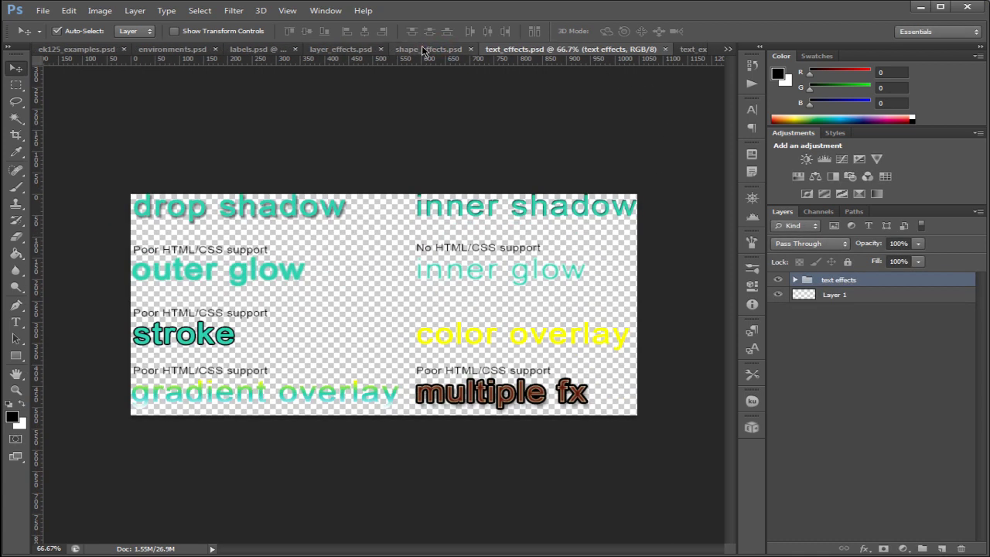
pyautogui.click(423, 49)
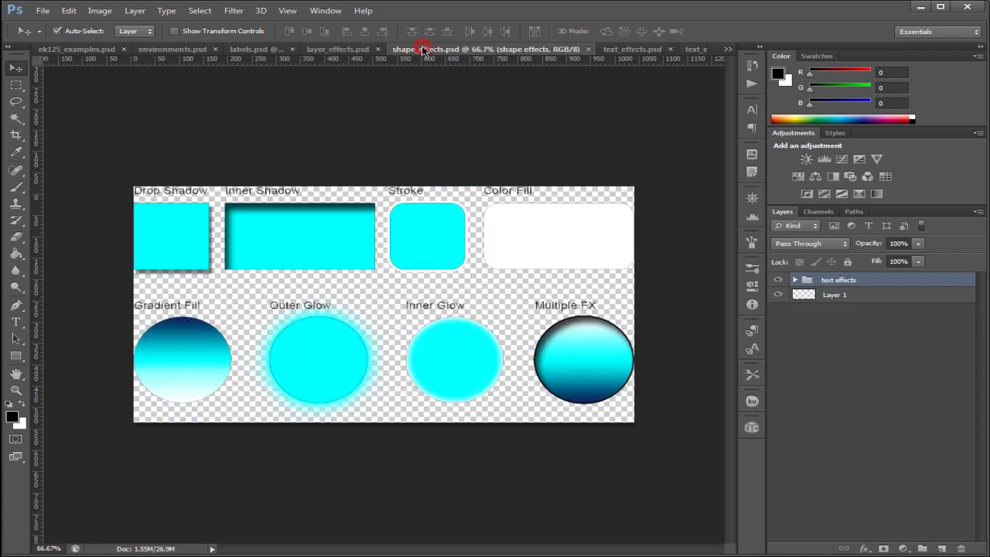
pyautogui.click(353, 50)
pyautogui.click(257, 49)
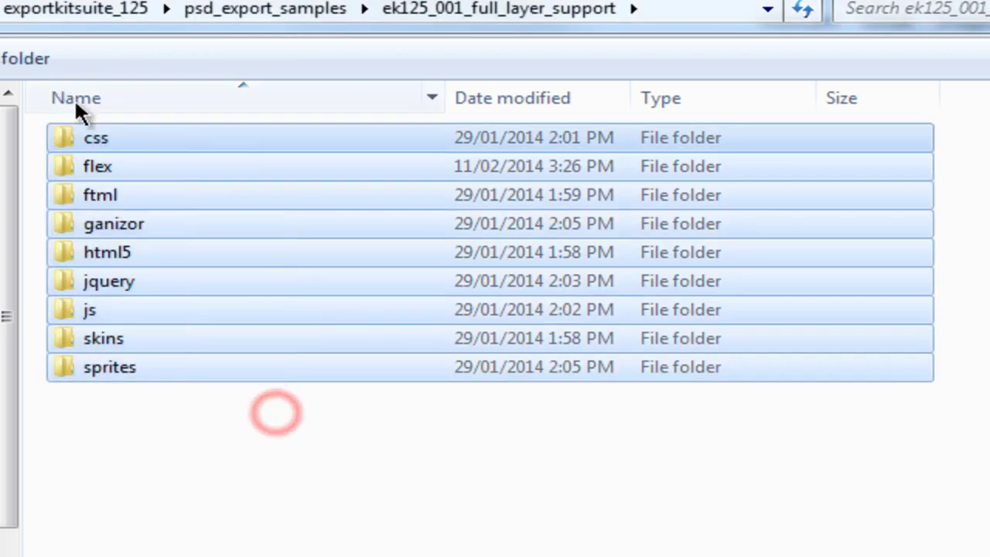
# Browse the css, flex, html5 and jquery output folders of the full layer support export.
pyautogui.click(199, 436)
pyautogui.doubleClick(128, 147)
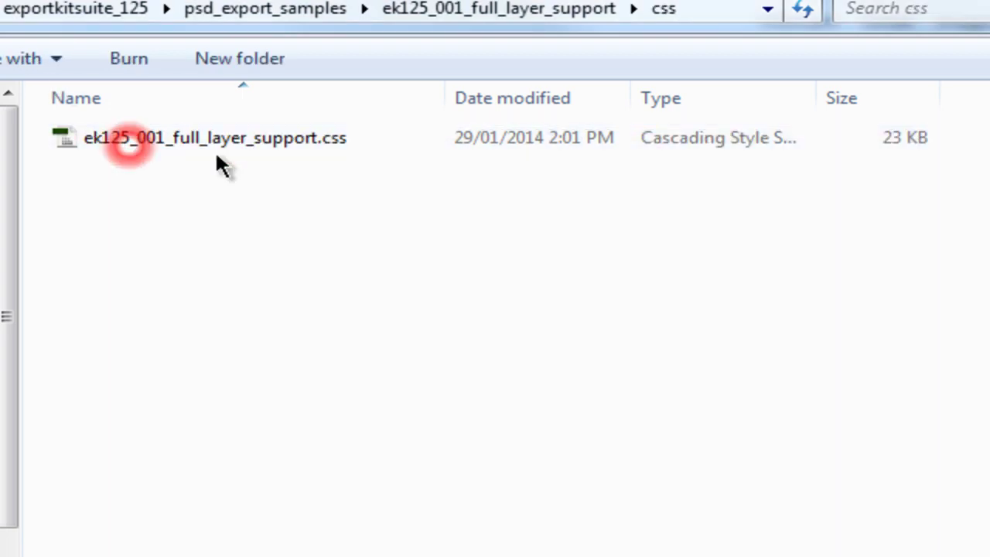
pyautogui.click(464, 11)
pyautogui.doubleClick(172, 162)
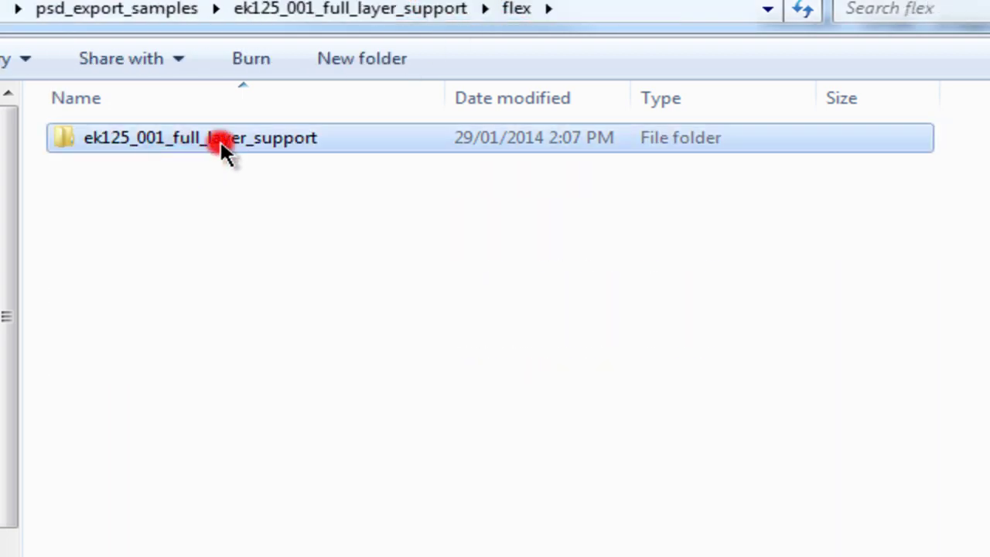
pyautogui.doubleClick(220, 144)
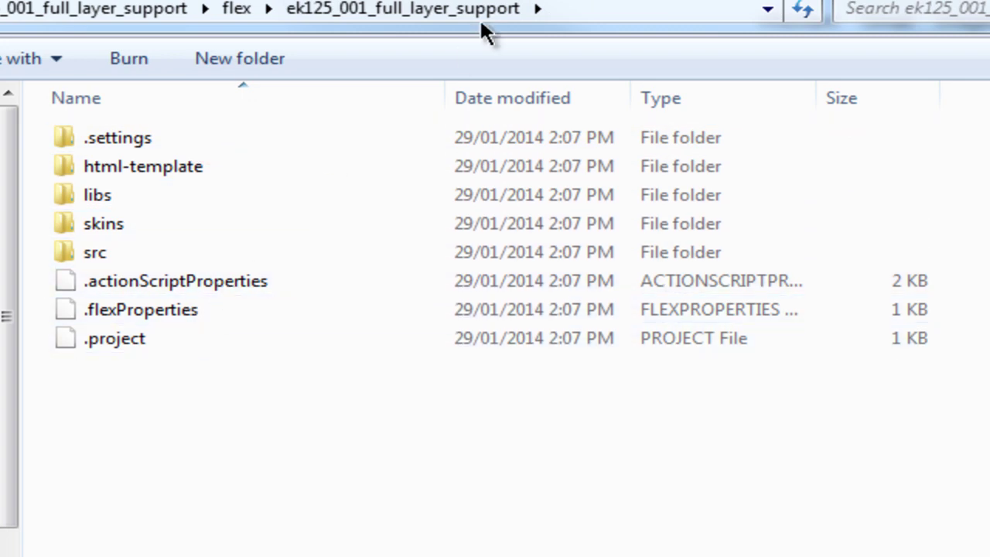
pyautogui.click(186, 11)
pyautogui.doubleClick(205, 256)
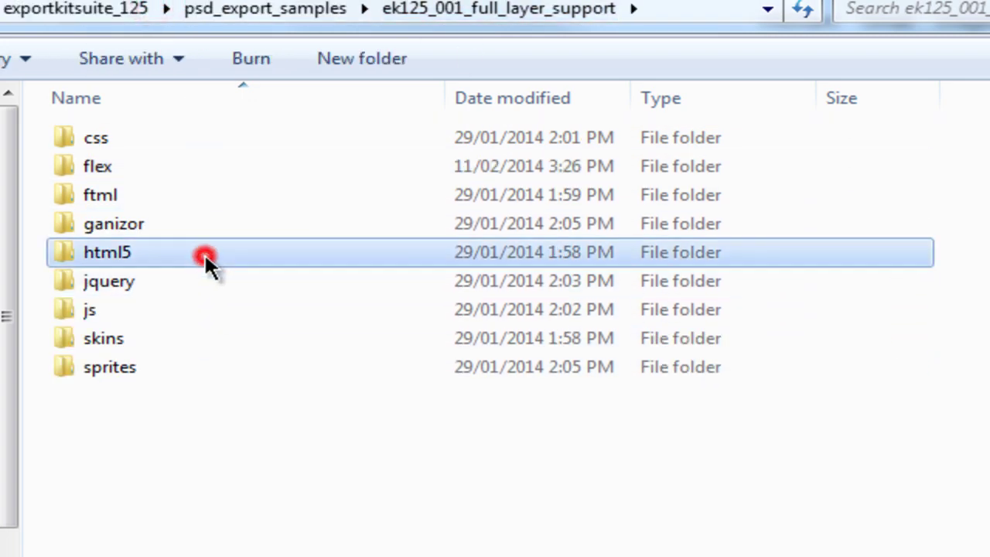
pyautogui.click(277, 17)
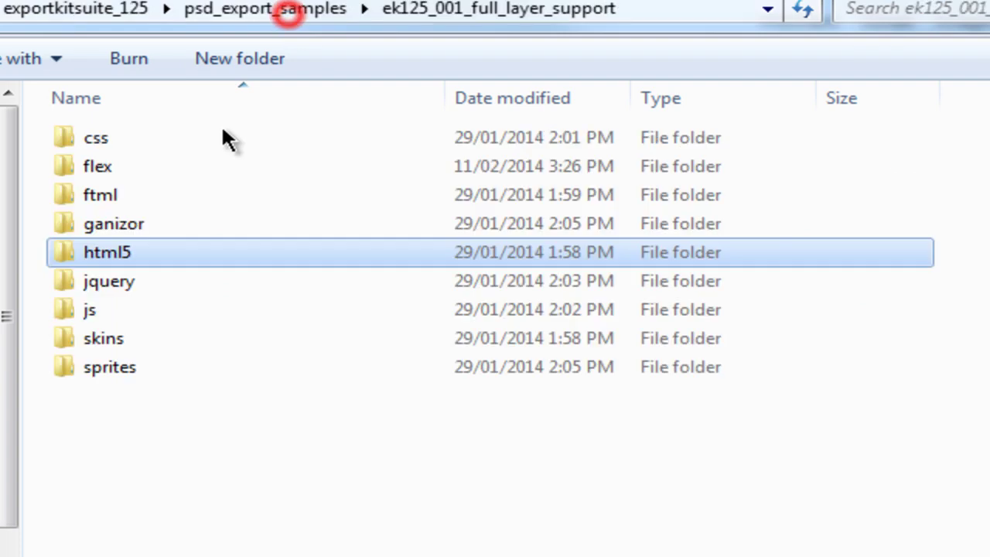
pyautogui.doubleClick(204, 284)
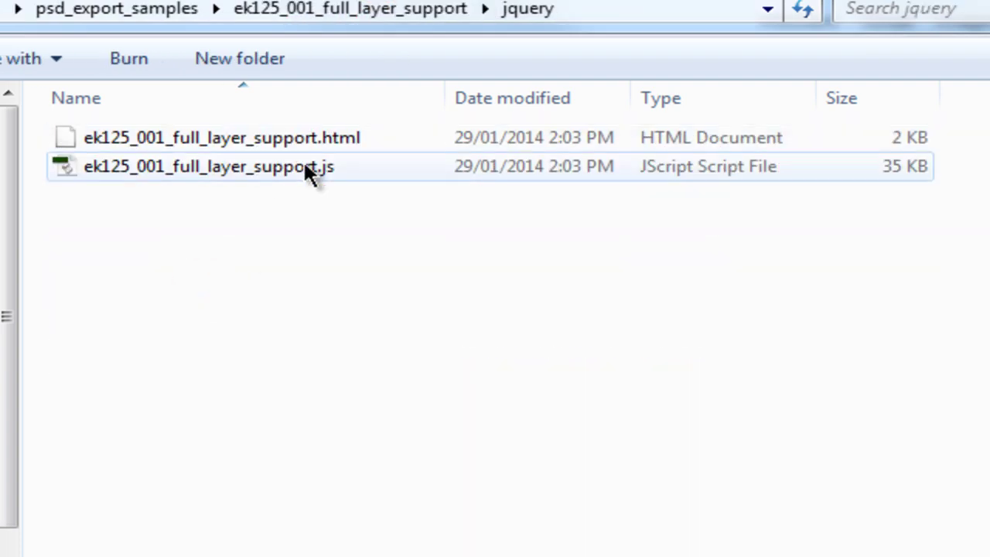
pyautogui.click(397, 11)
# Open the html5 ek125_001_full_layer_support.html page in Chrome and scroll to the shape samples.
pyautogui.doubleClick(196, 247)
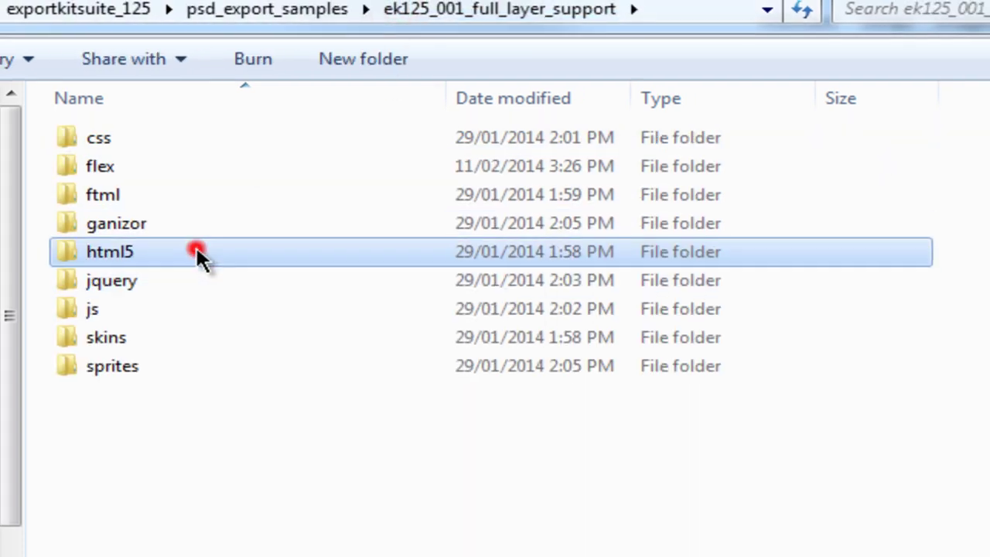
pyautogui.moveTo(478, 155); pyautogui.dragTo(109, 159)
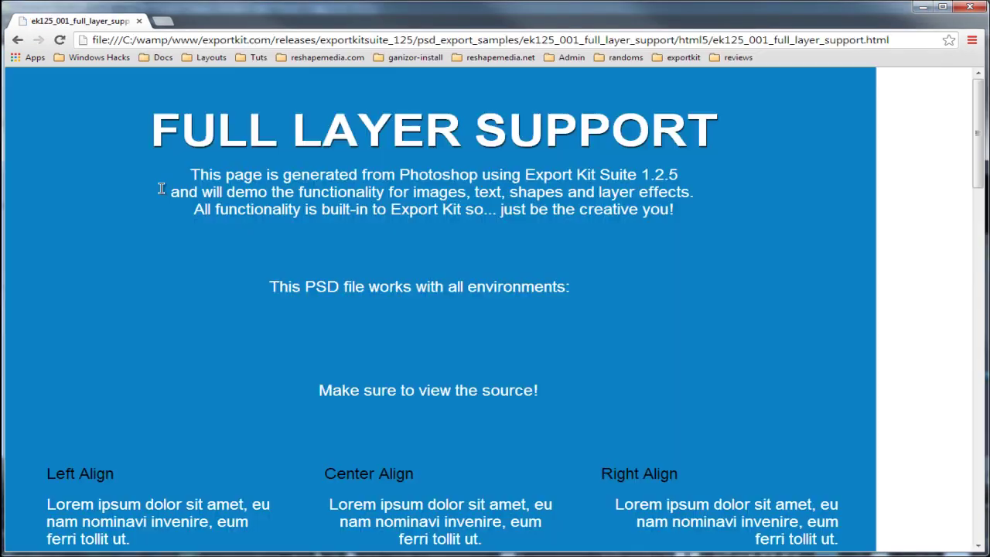
pyautogui.scroll(-8, 601, 224)
pyautogui.scroll(-10, 611, 266)
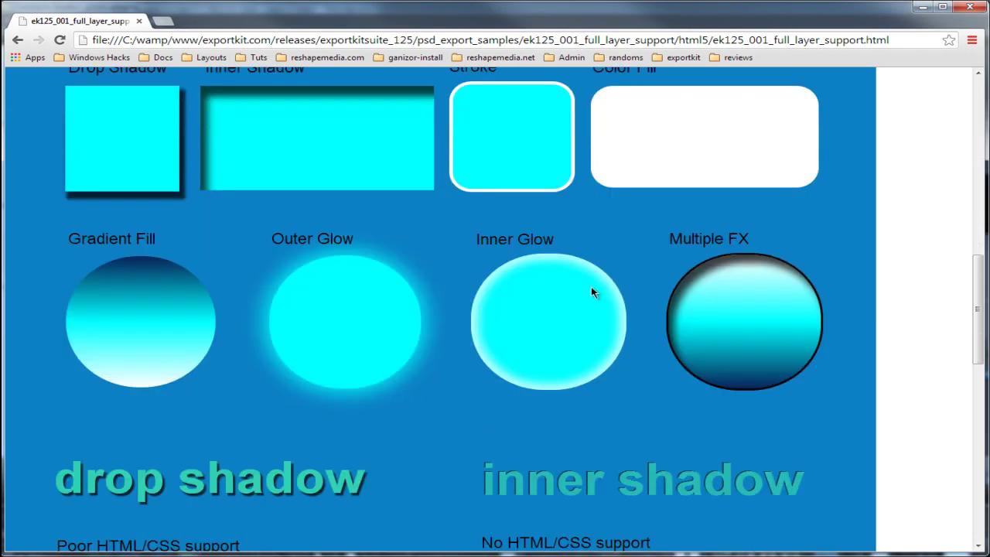